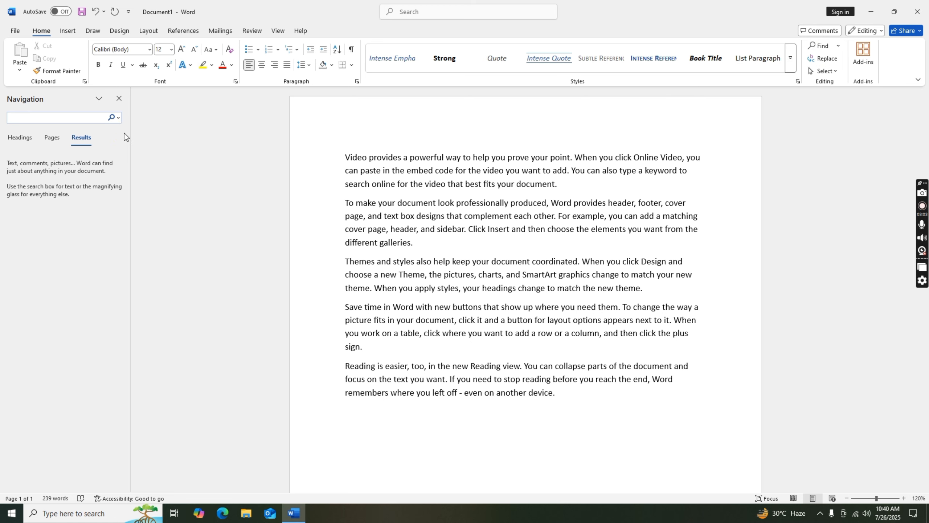
Step: Search the document for the words "up" and "Video", then clear the search and close the Navigation pane
type("p")
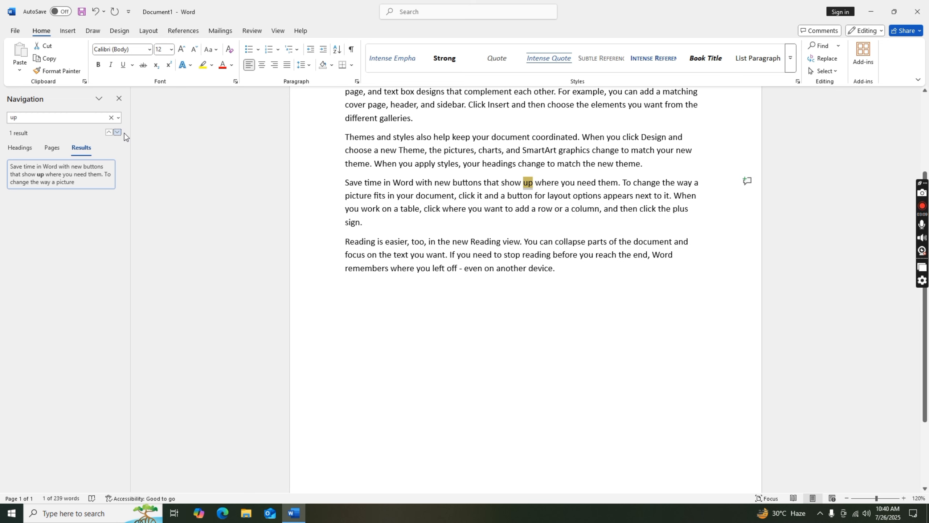
scroll(415, 232, "up", 3)
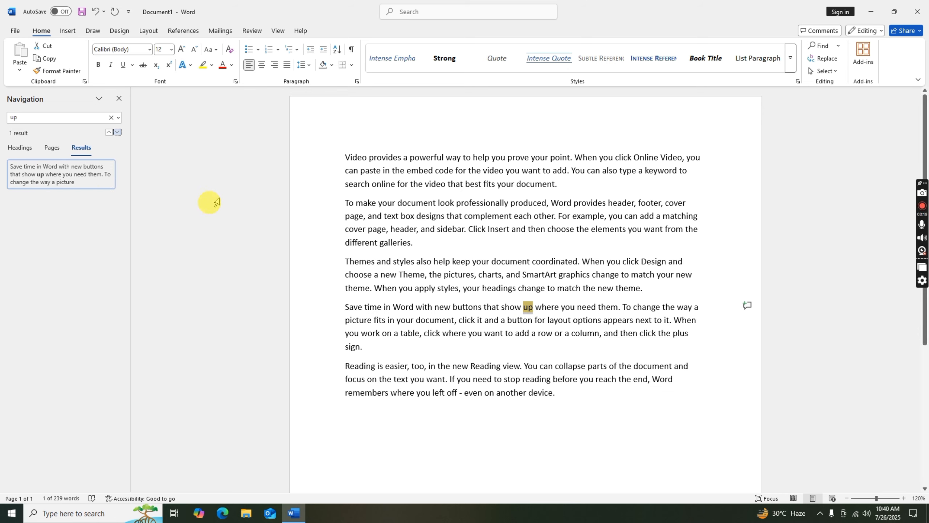
left_click_drag(41, 117, 1, 108)
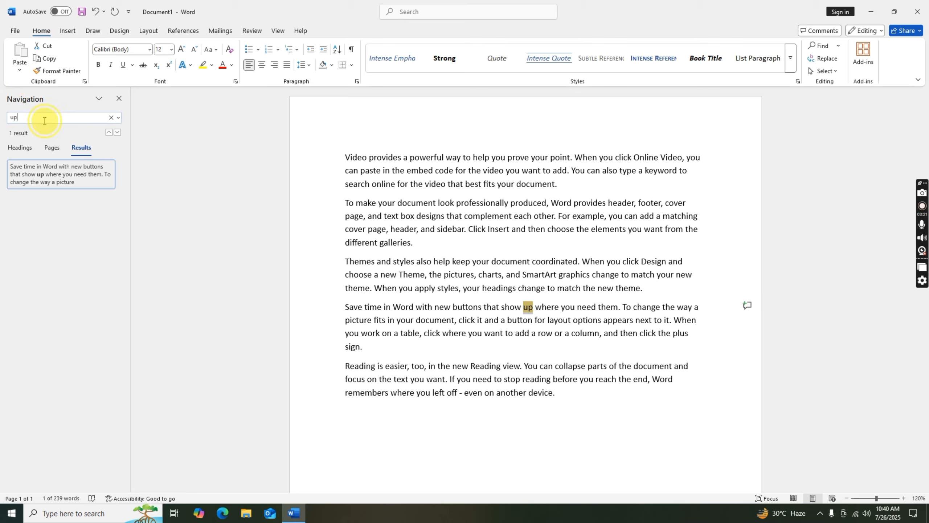
double_click(14, 117)
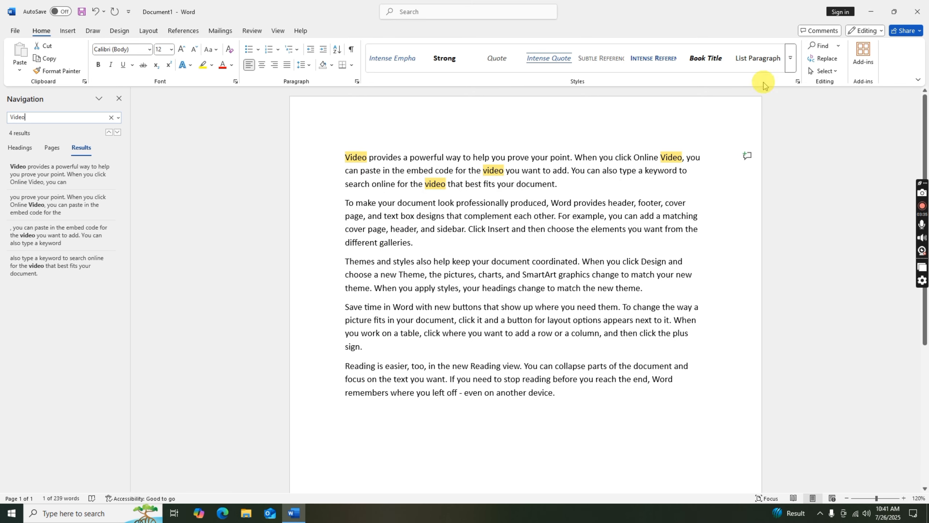
left_click(111, 118)
left_click(119, 98)
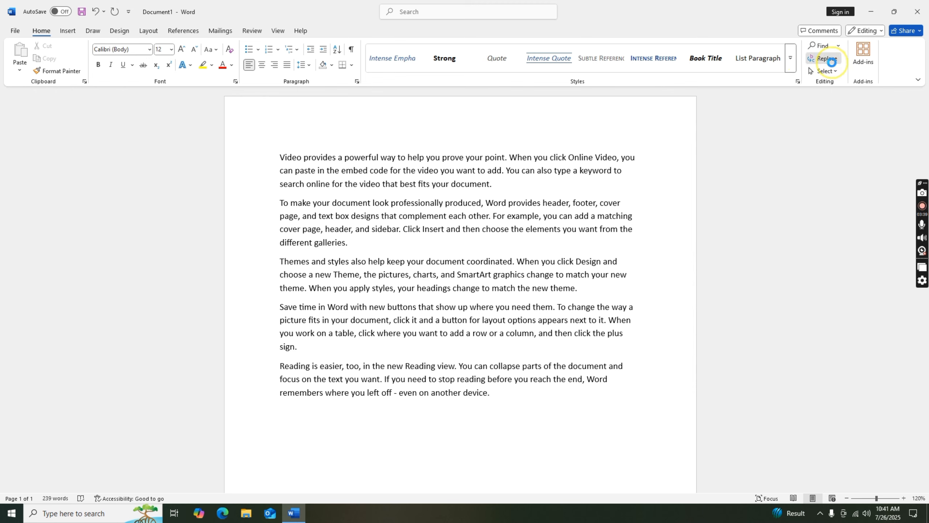
Step: Replace every occurrence of "Video" with "Film" in the document and close Find and Replace
left_click(827, 58)
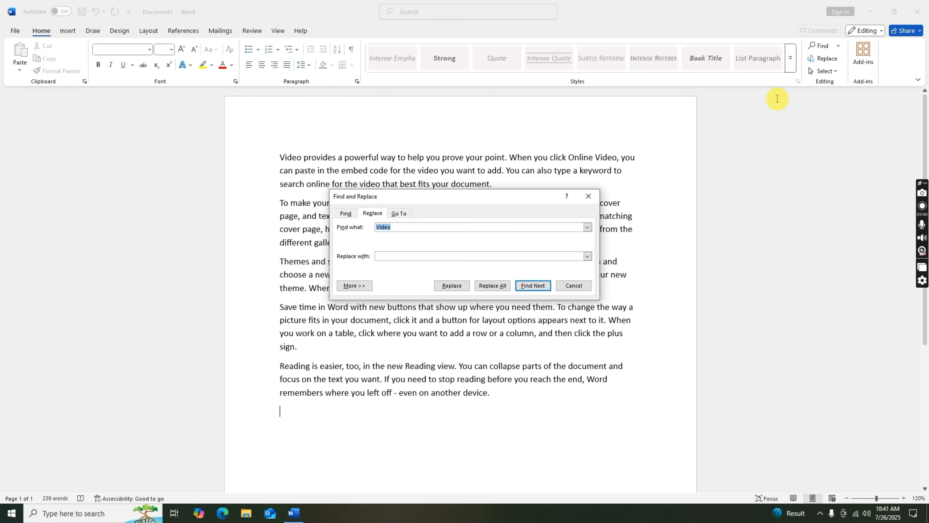
left_click(421, 227)
left_click(412, 257)
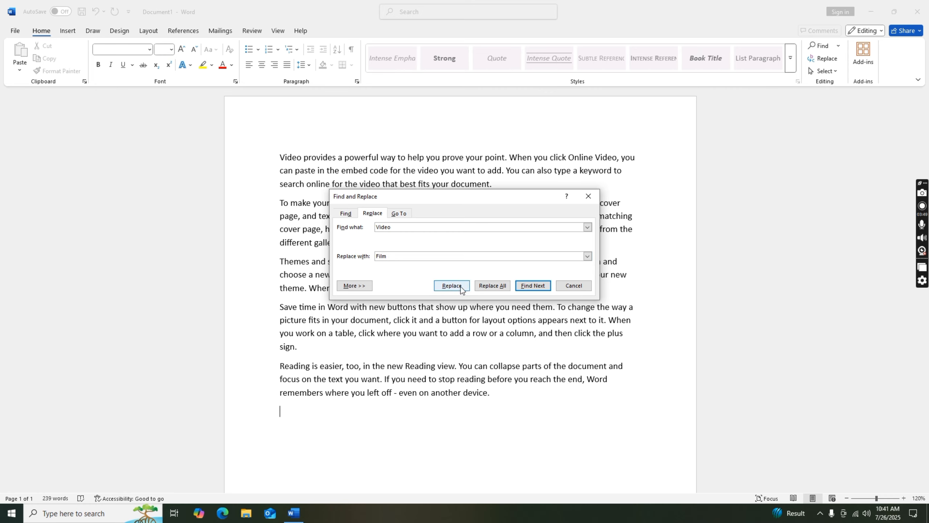
left_click(492, 286)
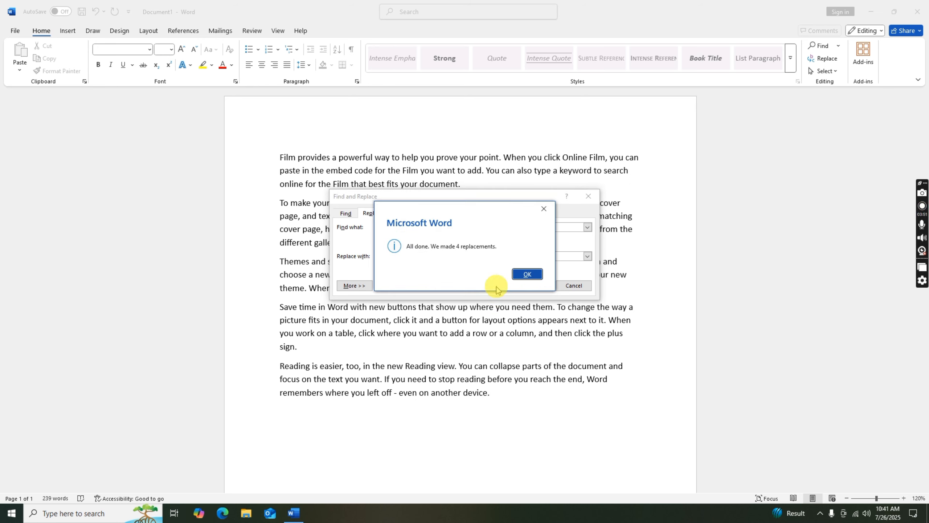
left_click(537, 282)
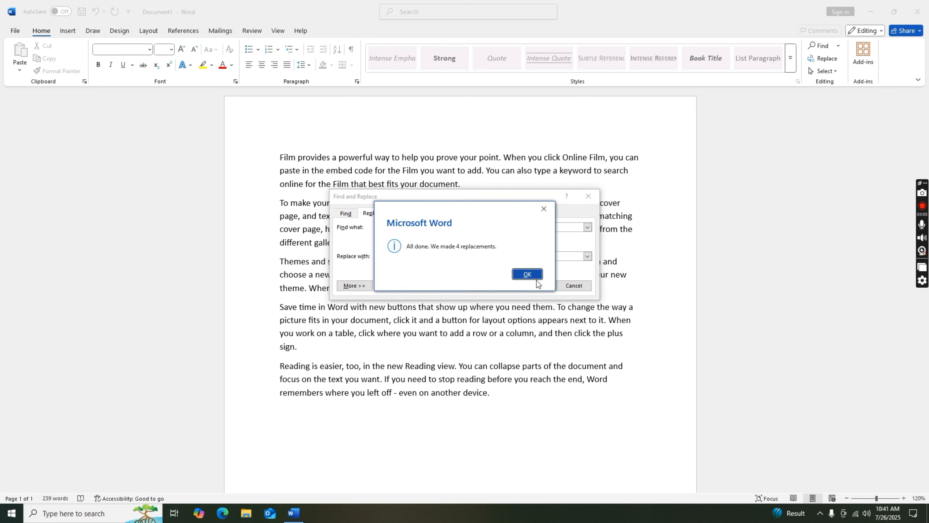
left_click(536, 283)
left_click(535, 281)
left_click(532, 280)
left_click(529, 277)
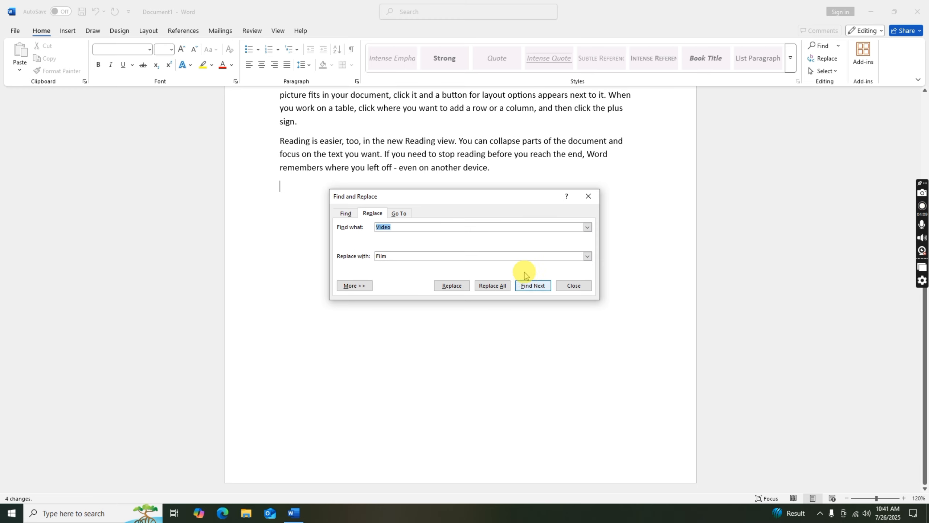
left_click(574, 285)
Step: Examine each replaced word "Film" in the first paragraph
scroll(471, 295, "up", 6)
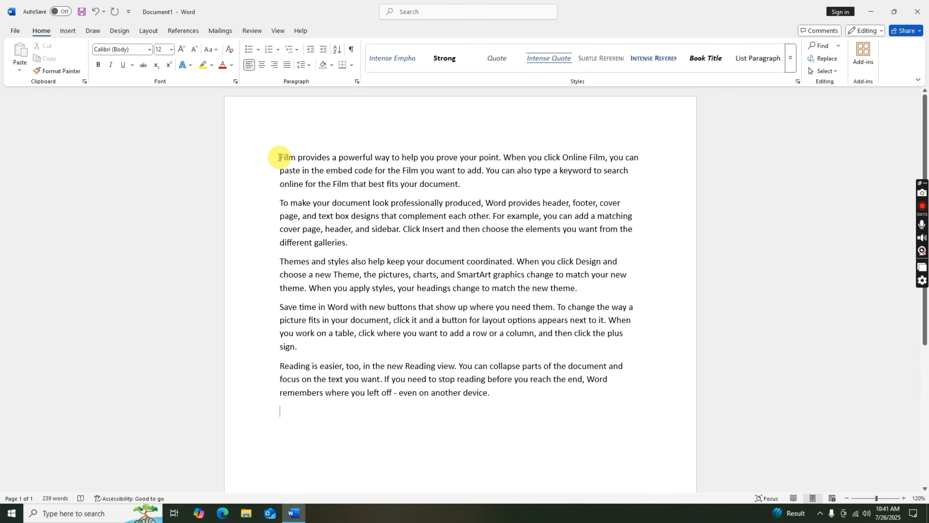
left_click_drag(280, 158, 297, 158)
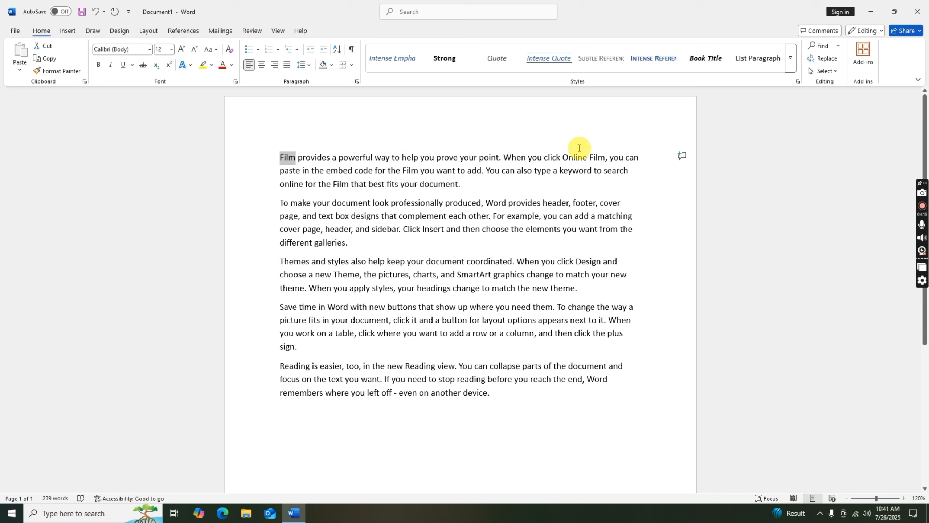
left_click_drag(563, 157, 605, 157)
left_click(606, 157)
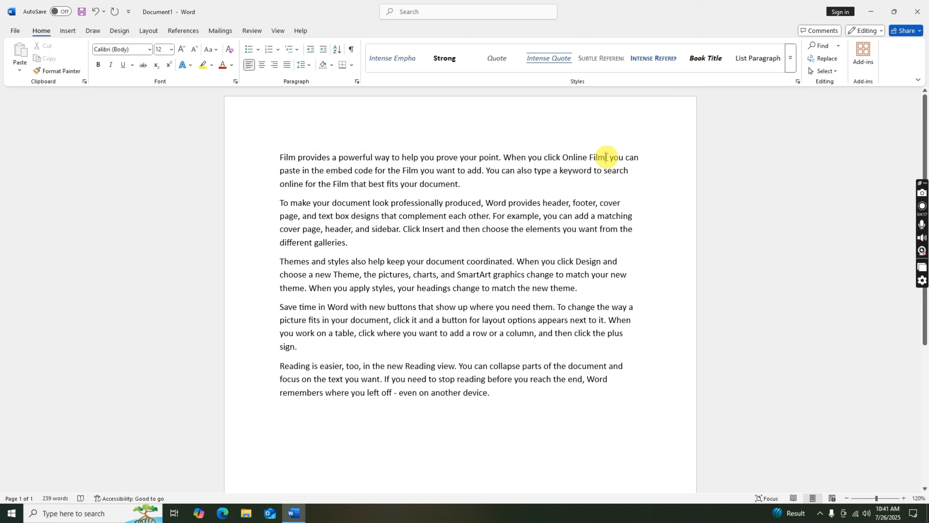
left_click(568, 140)
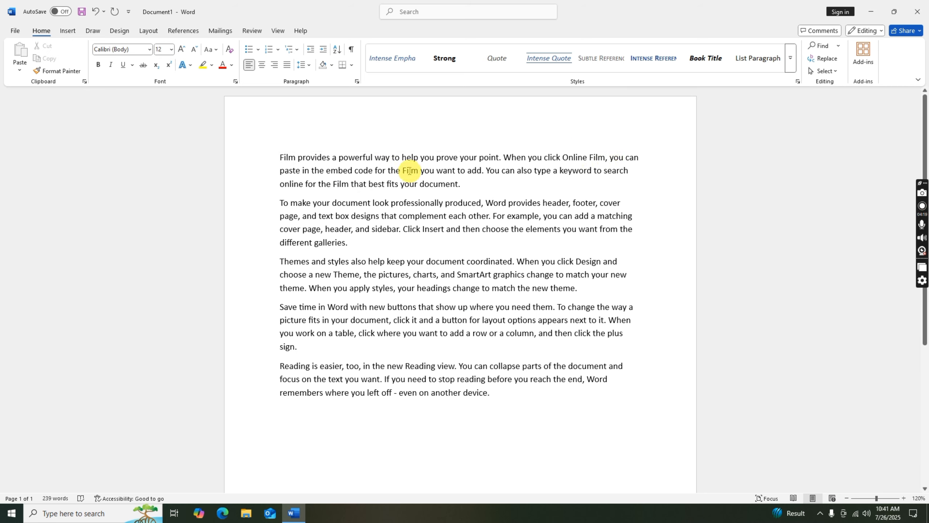
left_click_drag(403, 170, 417, 169)
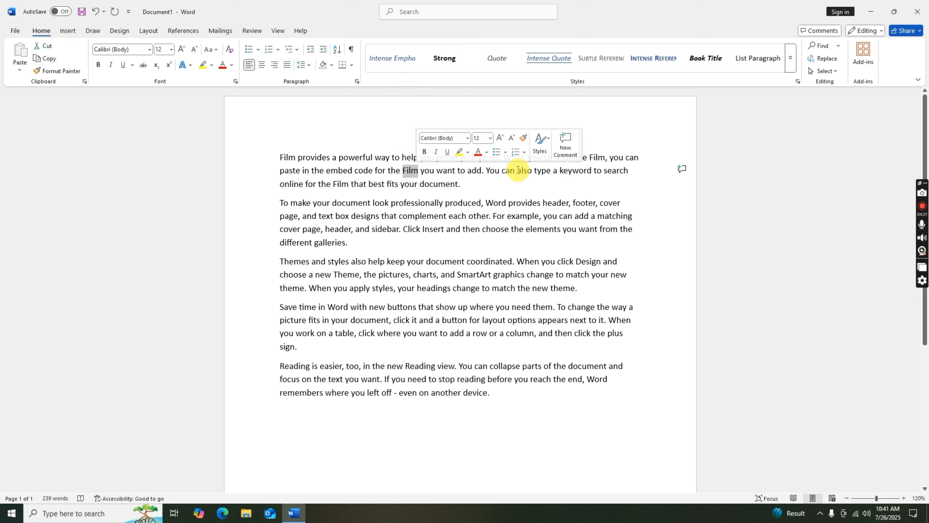
left_click_drag(333, 183, 349, 183)
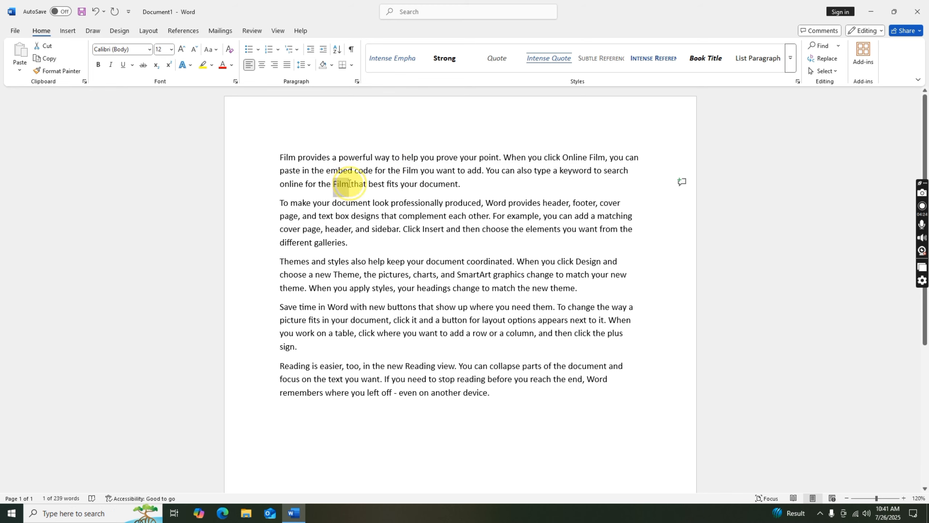
left_click(731, 225)
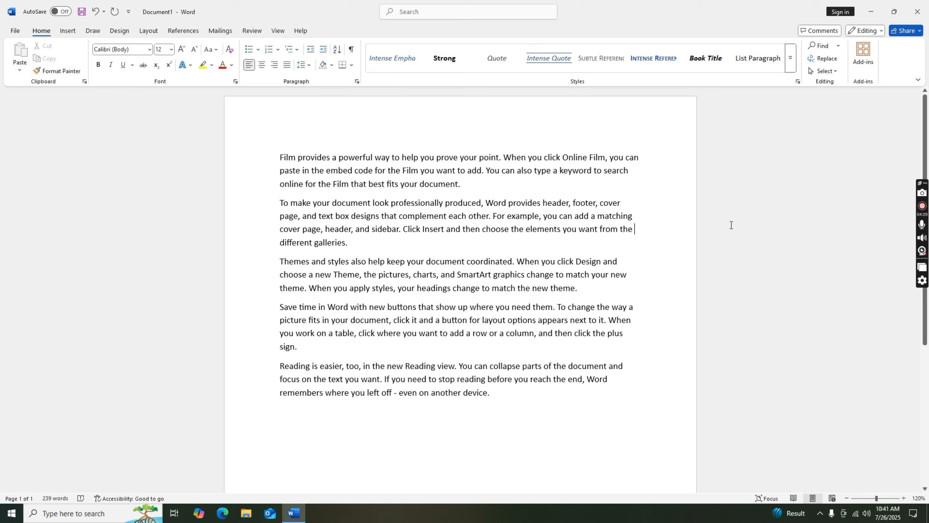
Step: Undo the word replacement and delete all of the document's text
key("ctrl+z")
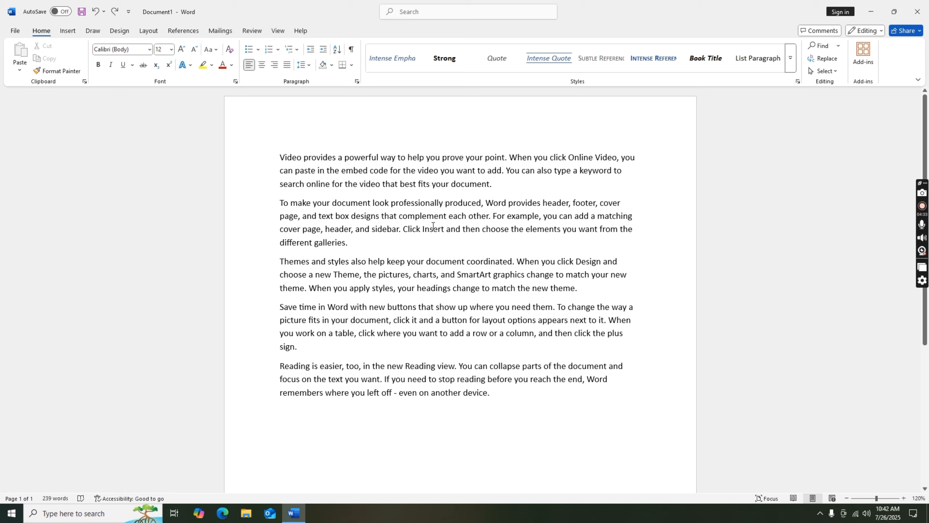
key("ctrl+a")
key("Delete")
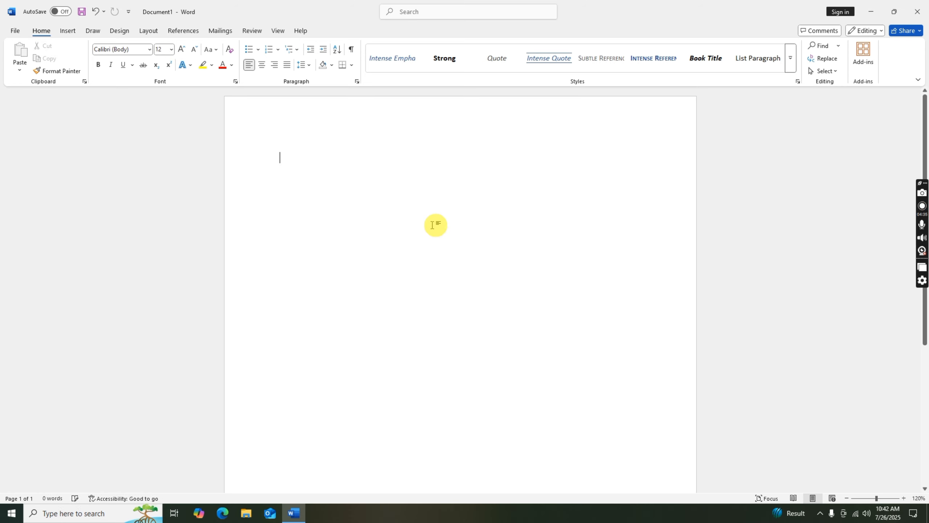
left_click(77, 32)
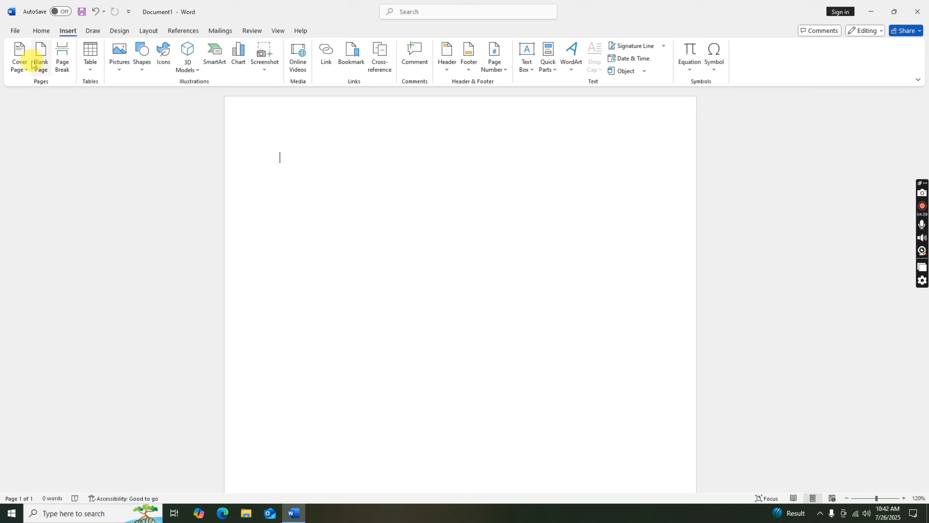
left_click(92, 69)
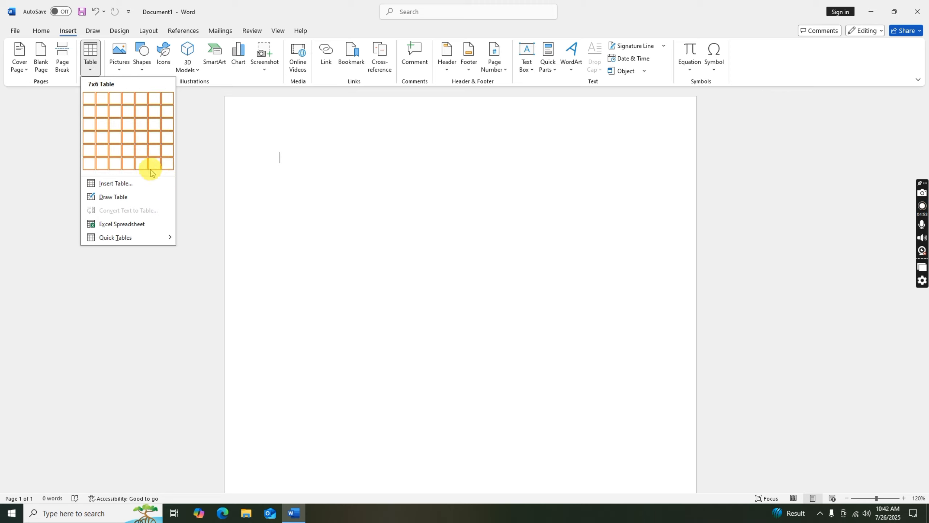
left_click(5, 150)
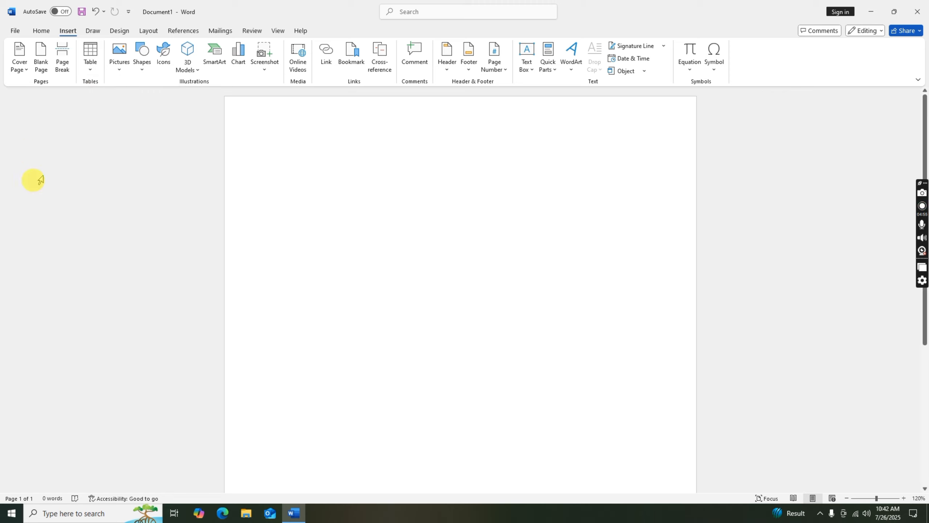
Step: Switch to Google Chrome and search Google for "admission form"
left_click(871, 11)
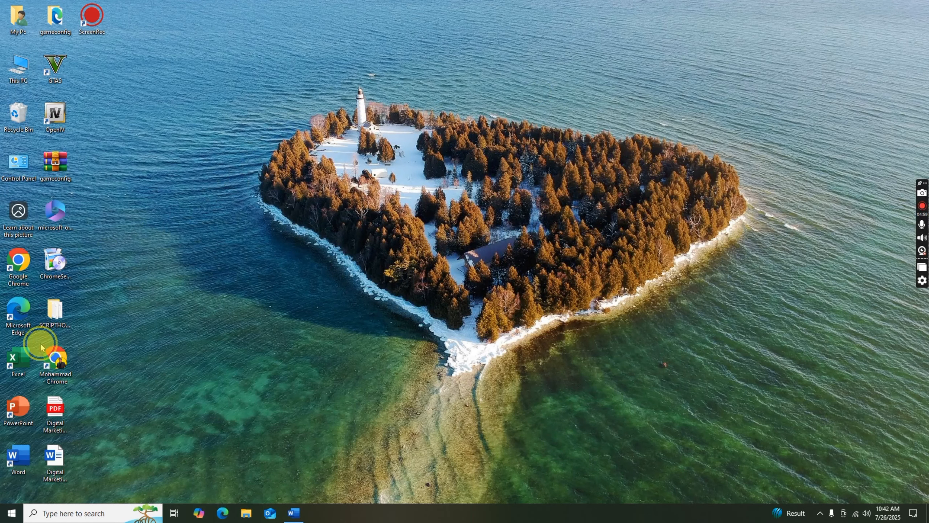
left_click(54, 357)
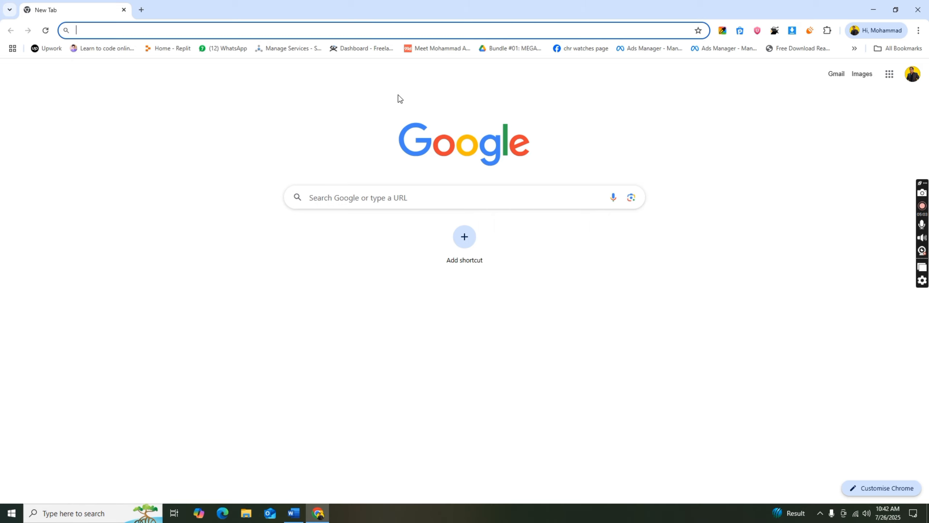
type("adm")
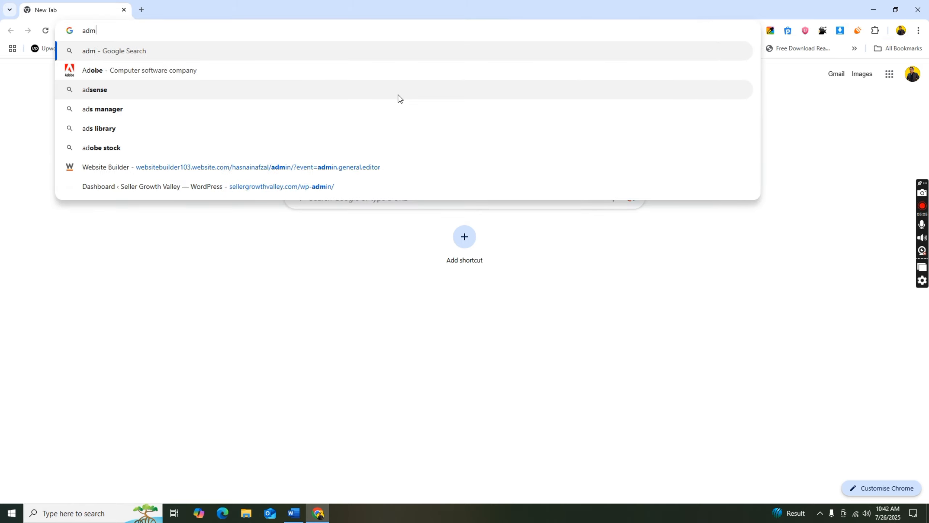
type("ission fo")
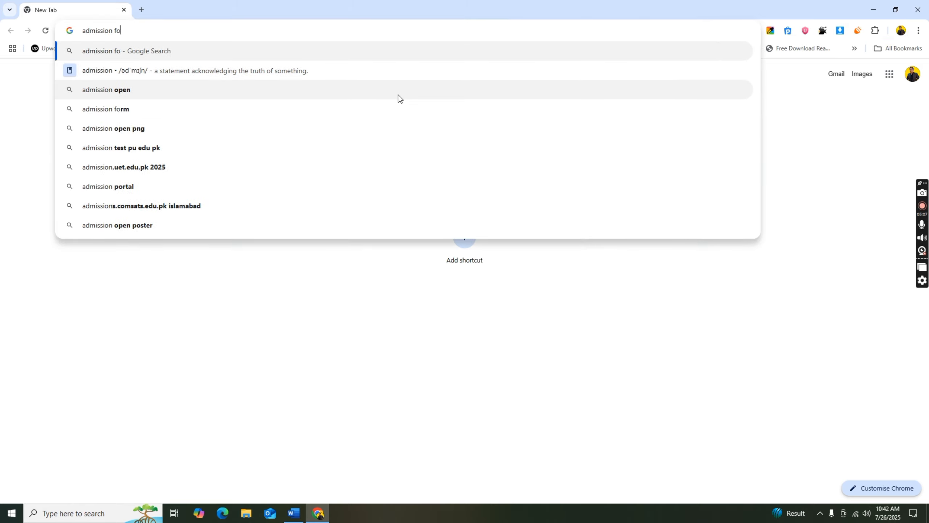
type("rm\\")
key("Return")
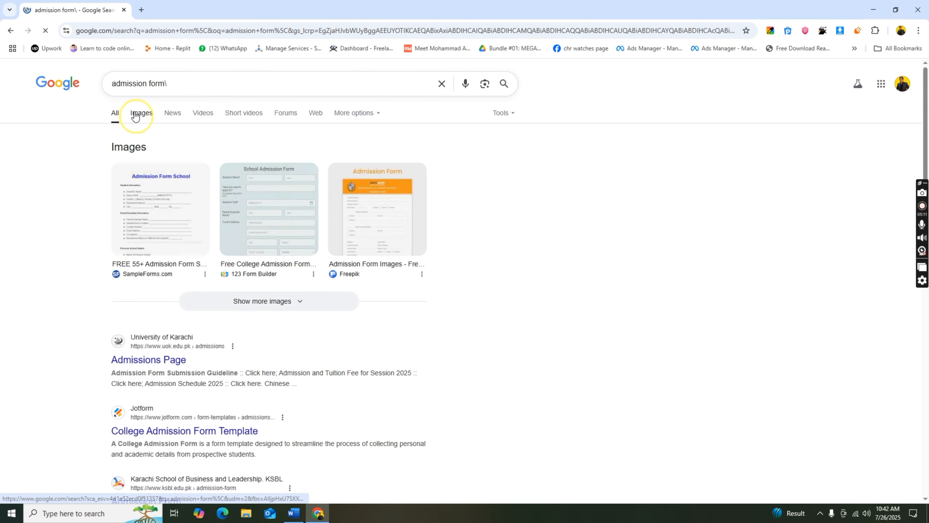
Step: Find the Darbun IT Training Institute admission form among the image results and view its image on a separate page
left_click(138, 113)
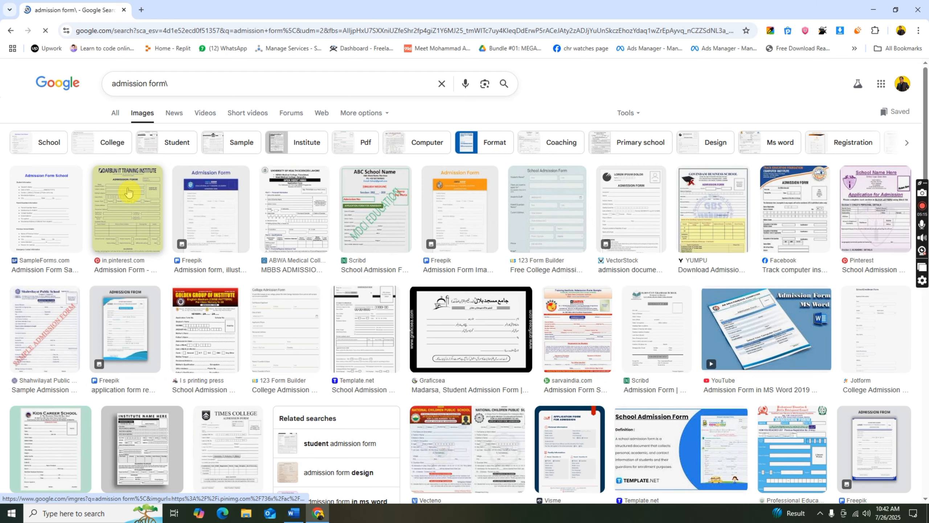
left_click(110, 197)
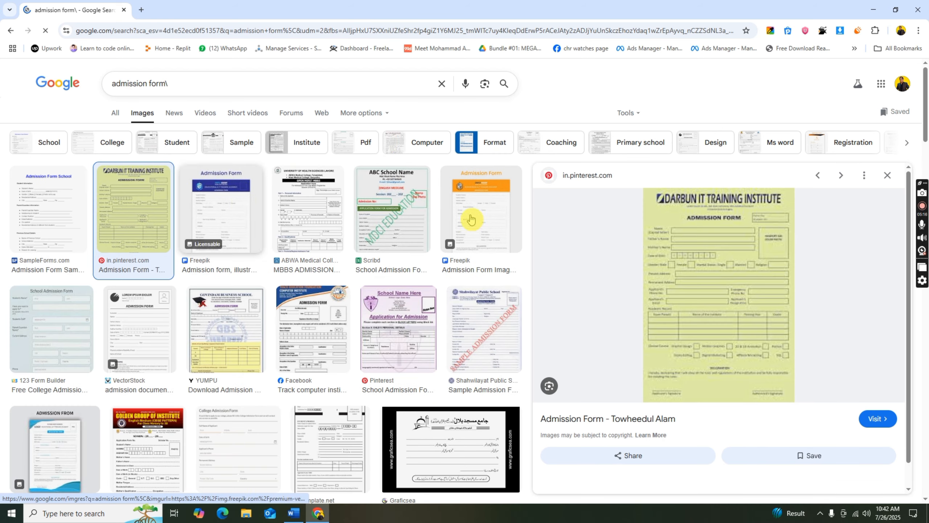
right_click(698, 253)
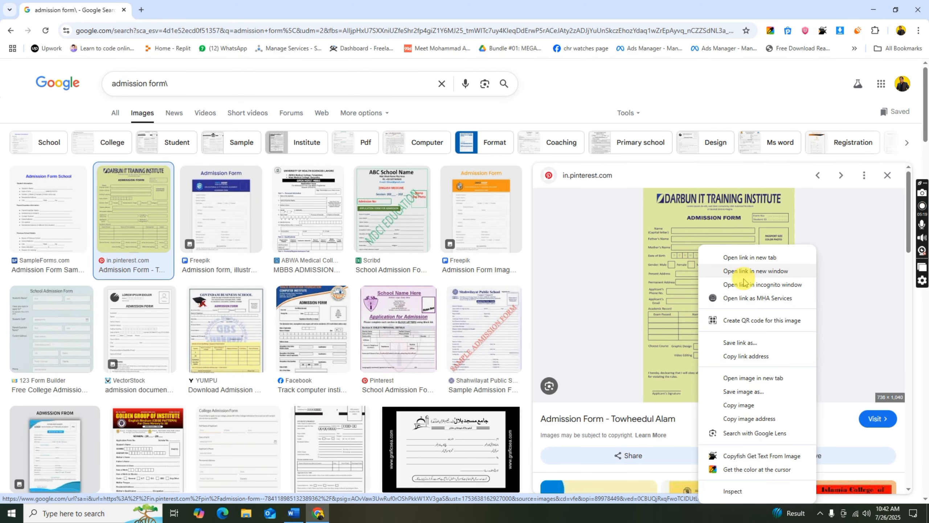
left_click(753, 377)
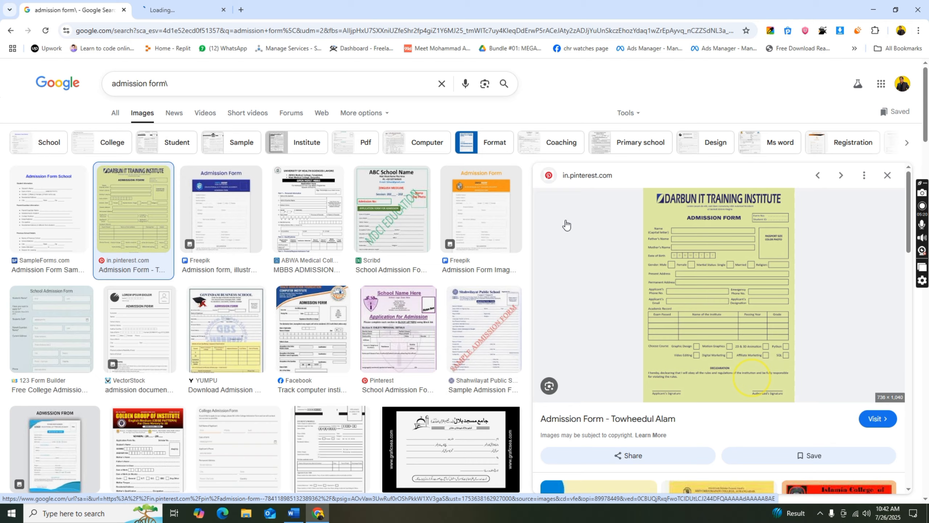
left_click(205, 10)
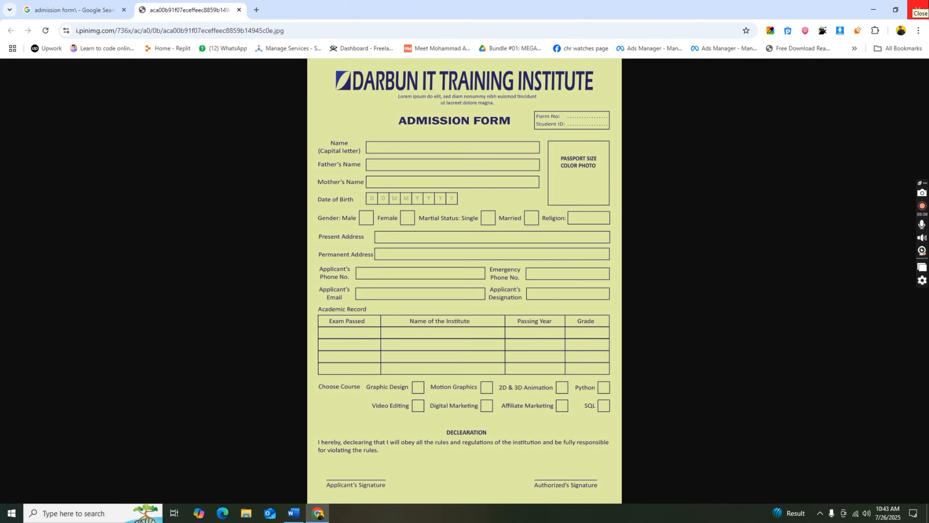
Step: Close Chrome, return to the blank Word document and open the table insertion choices
left_click(918, 8)
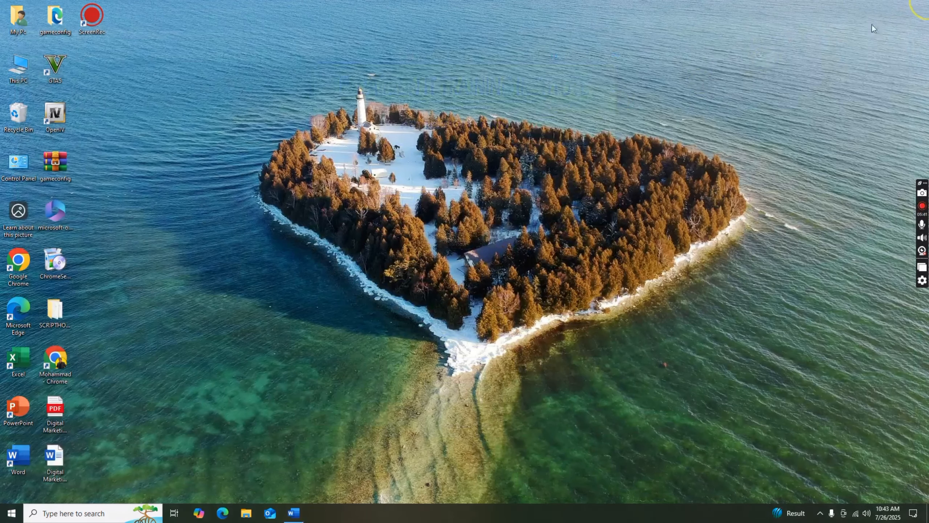
left_click(295, 518)
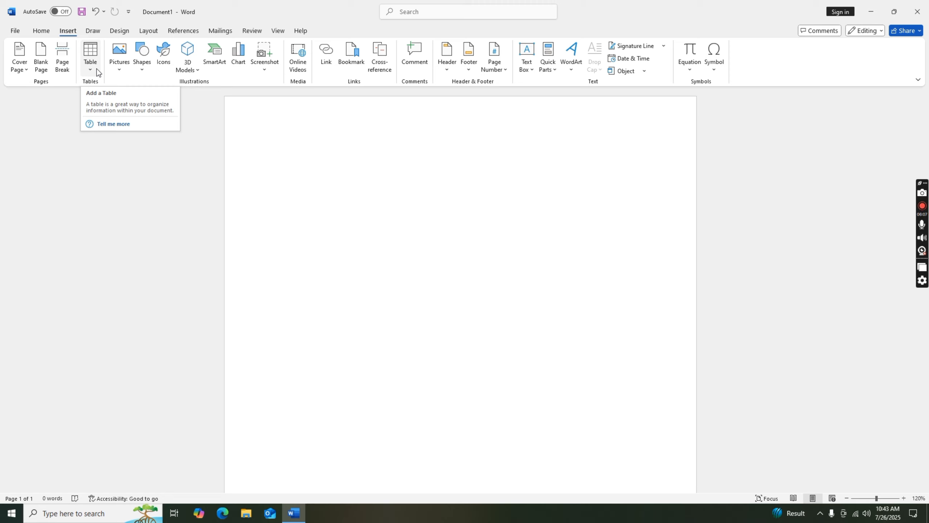
left_click(96, 68)
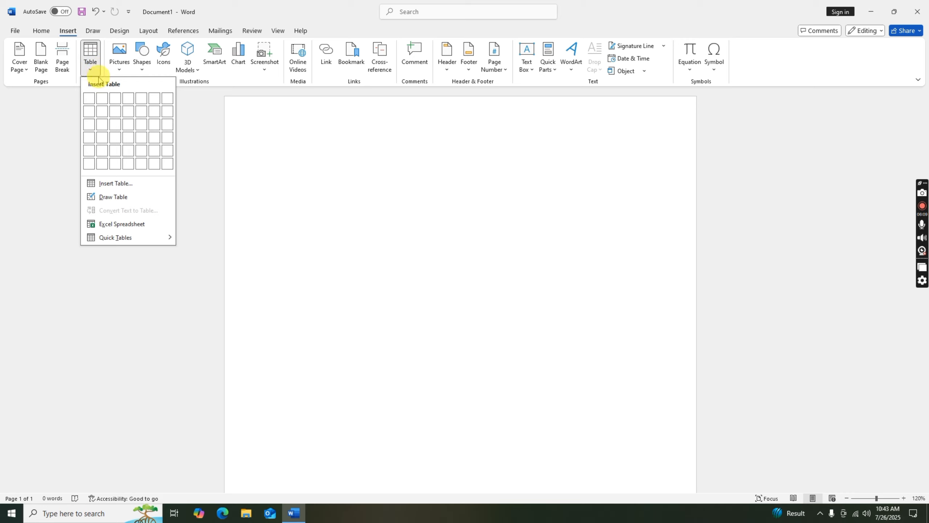
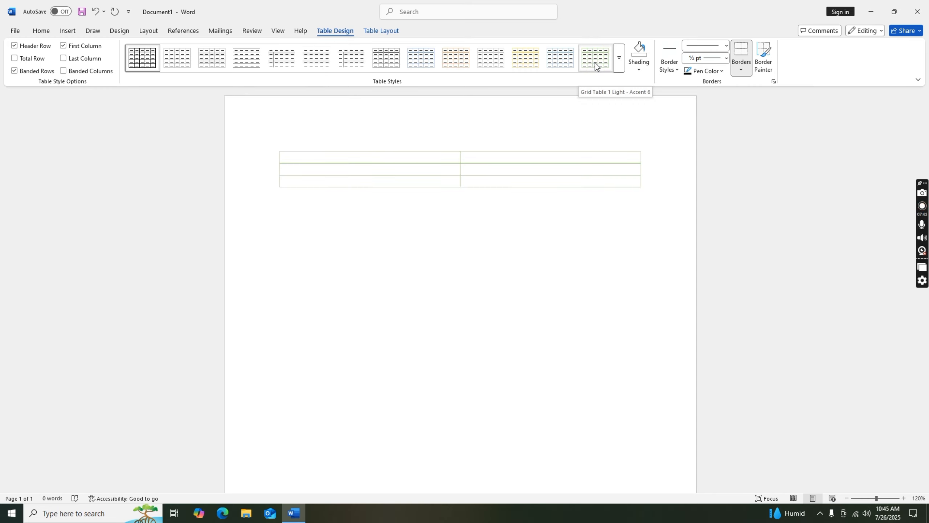
Step: Apply the solid gold List Tables style to the table and fill its header cells with "Listo pc parts" and "List of decoration item"
left_click(619, 59)
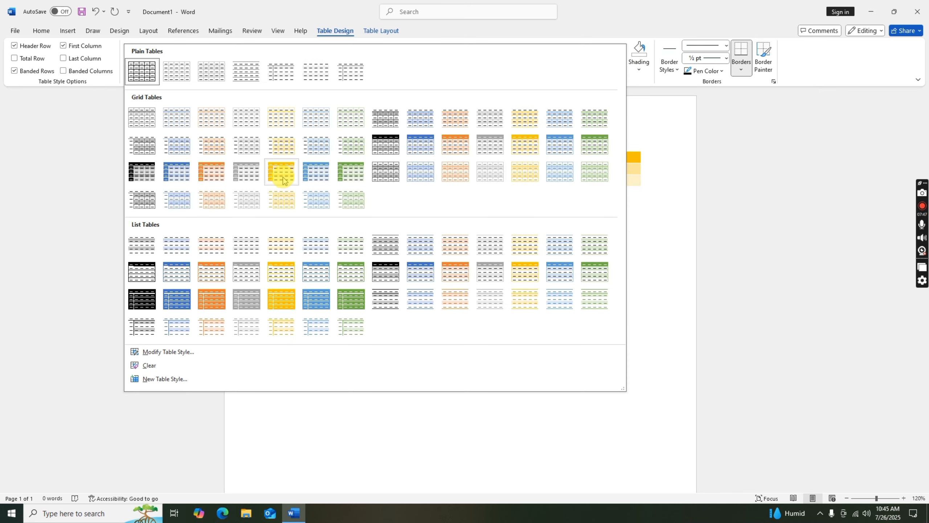
left_click(281, 298)
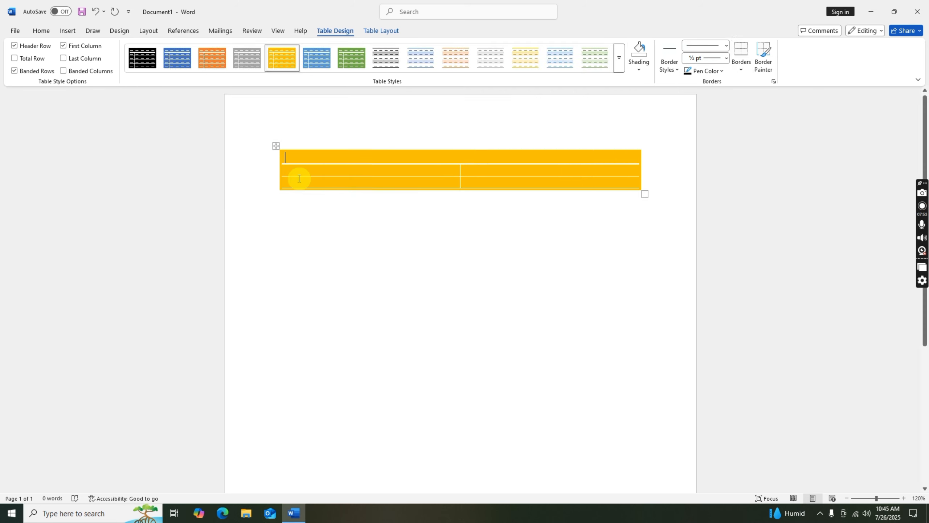
type("Listo pc parts")
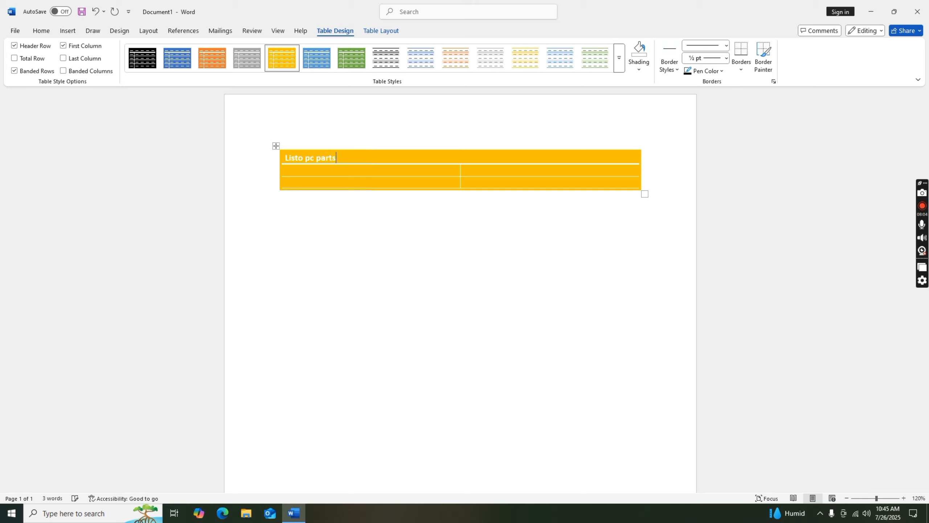
left_click(500, 149)
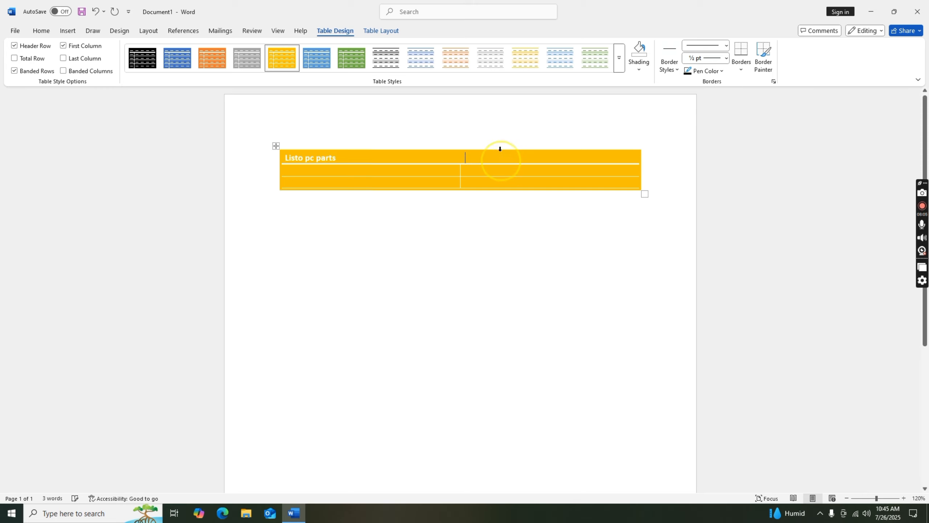
type("lid")
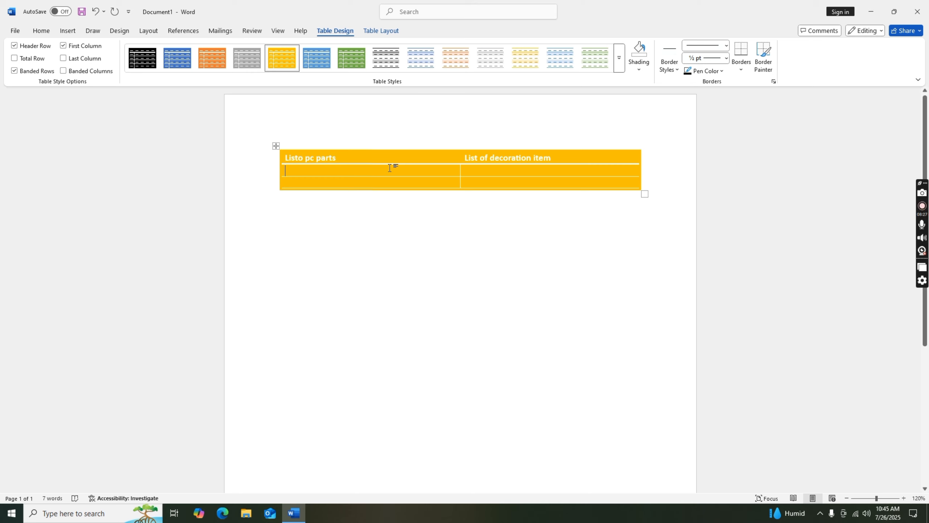
Step: Try clearing the shading of the cell below "Listo pc parts" with No Color, and undo it
left_click(638, 62)
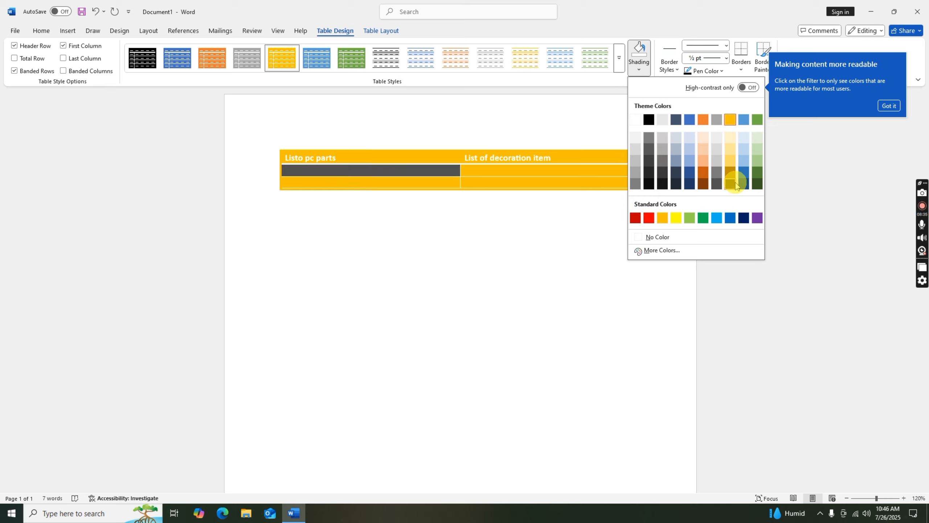
left_click(692, 235)
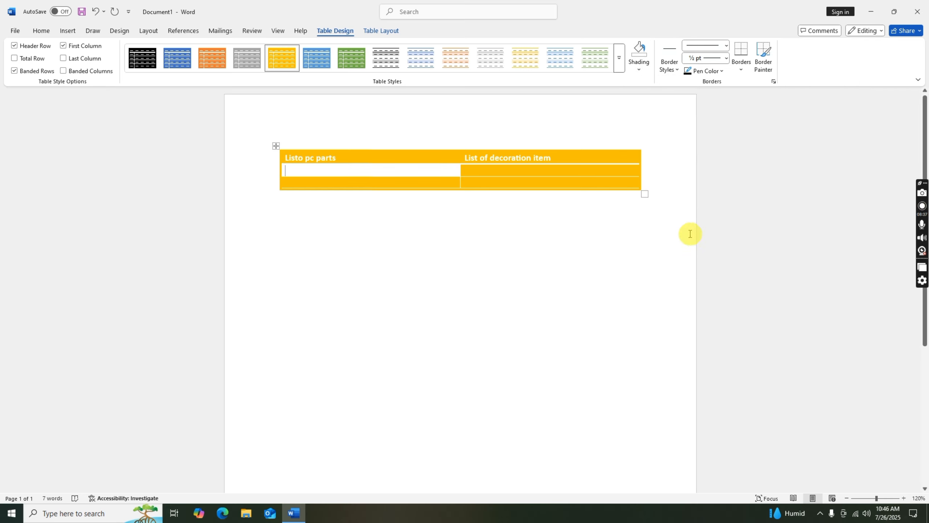
key("ctrl+z")
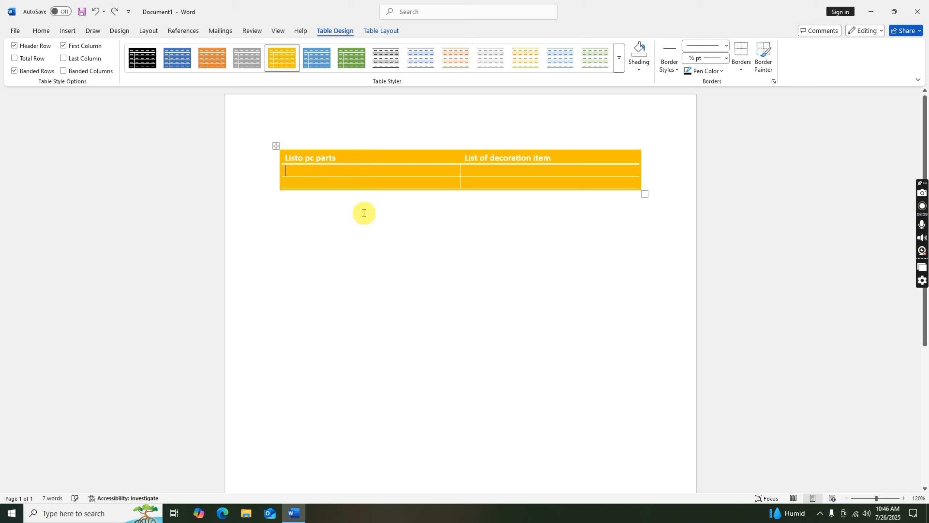
Step: Shade the second row's first cell standard red and its second cell light gray
left_click(637, 65)
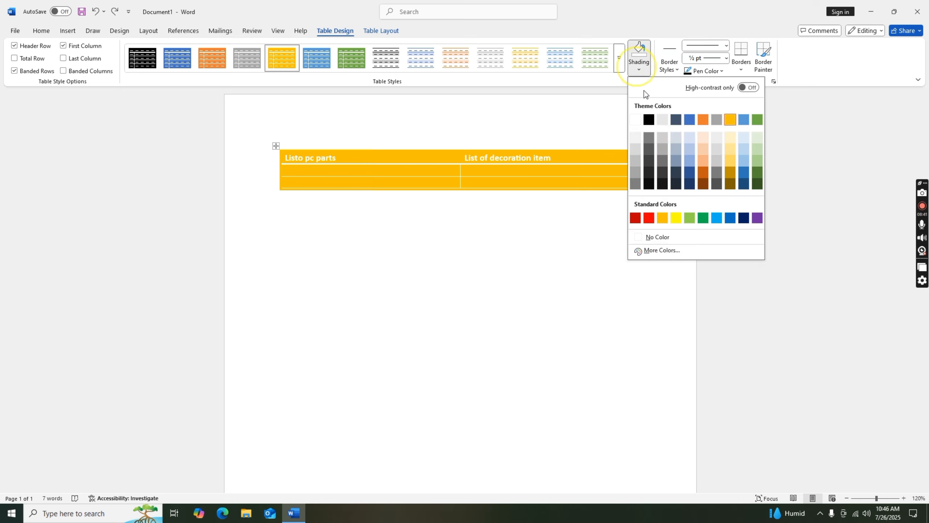
left_click(649, 219)
left_click(649, 219)
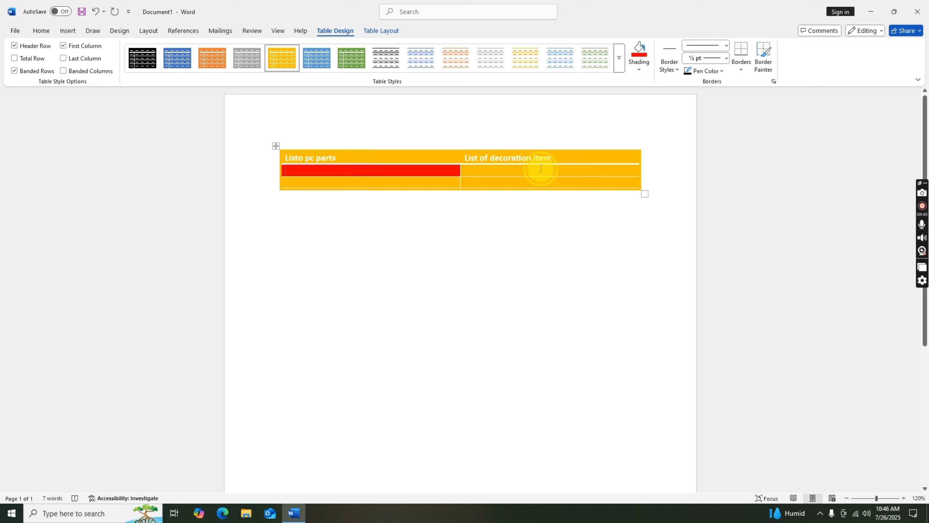
left_click(638, 66)
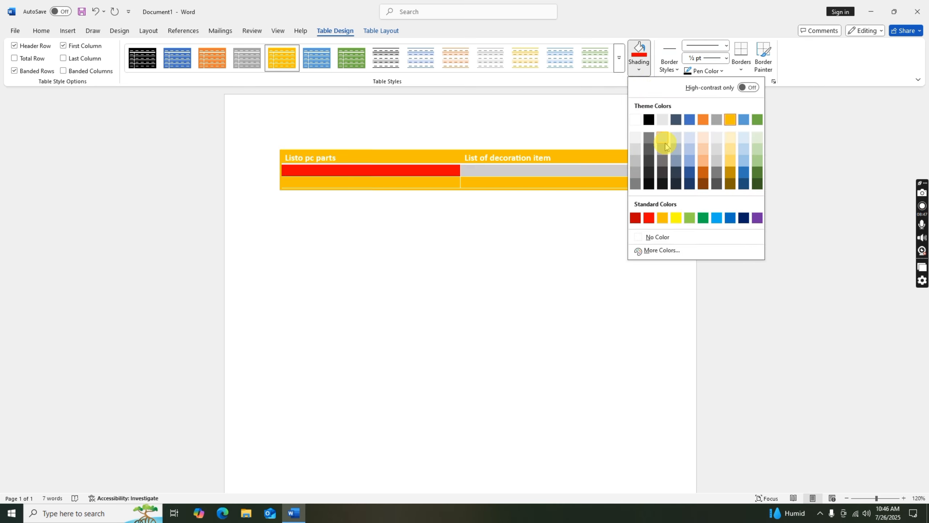
left_click(663, 141)
Step: Delete the whole table so the document is empty
left_click(502, 225)
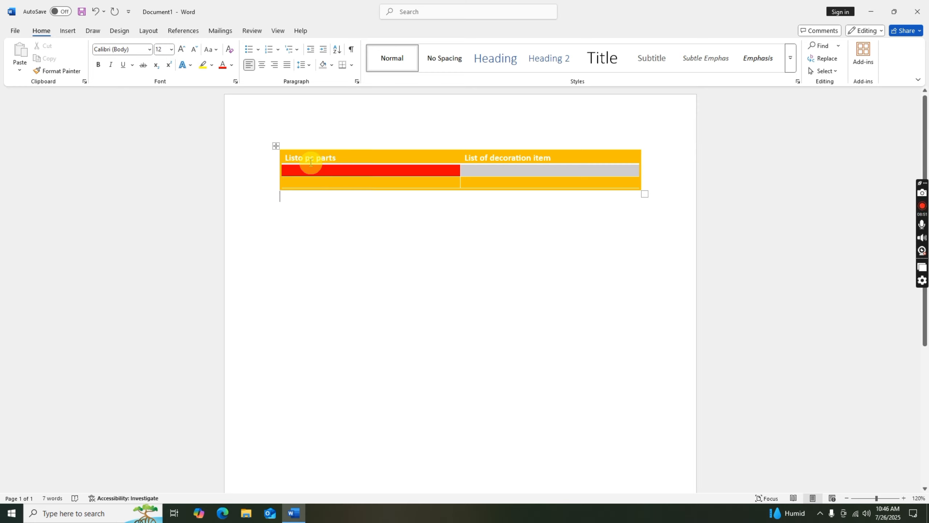
key("ctrl+a")
key("Delete")
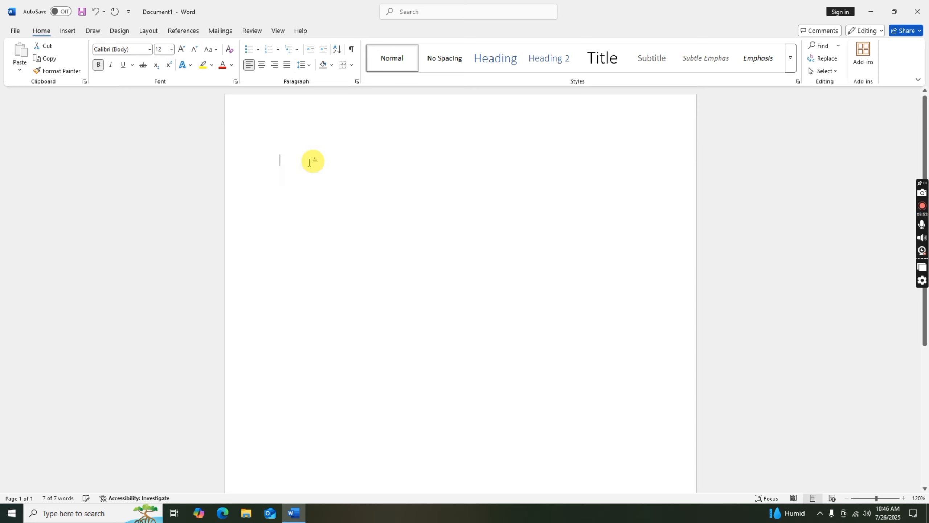
Step: Start inserting a picture from this device and go to the Downloads folder
left_click(67, 31)
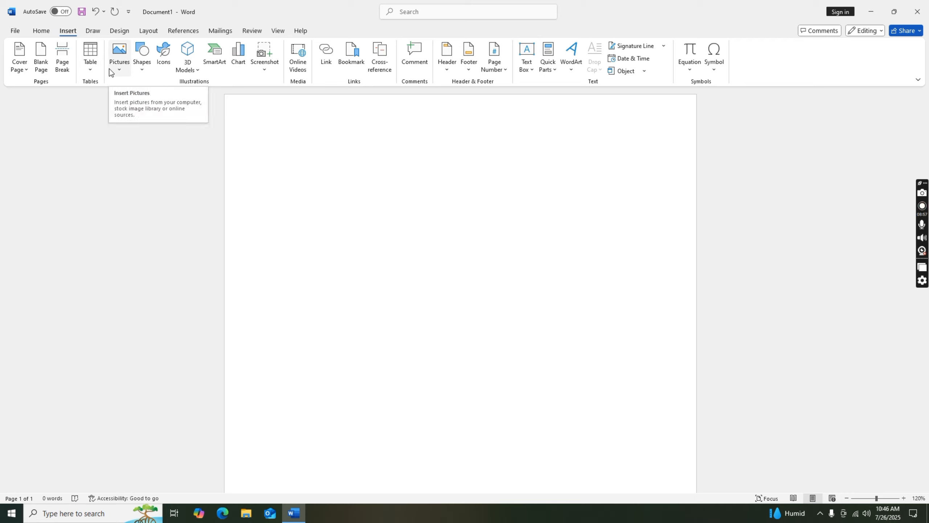
left_click(120, 66)
left_click(145, 99)
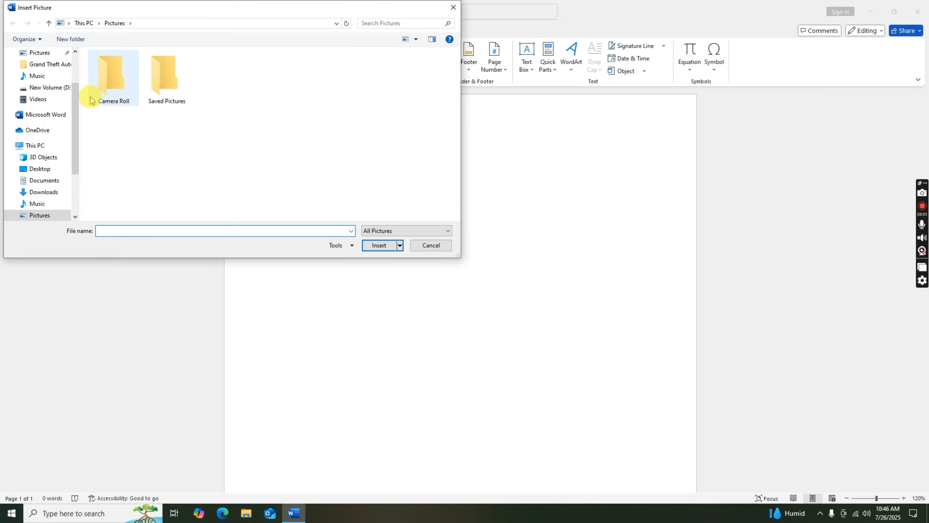
scroll(41, 75, "up", 1)
left_click(42, 52)
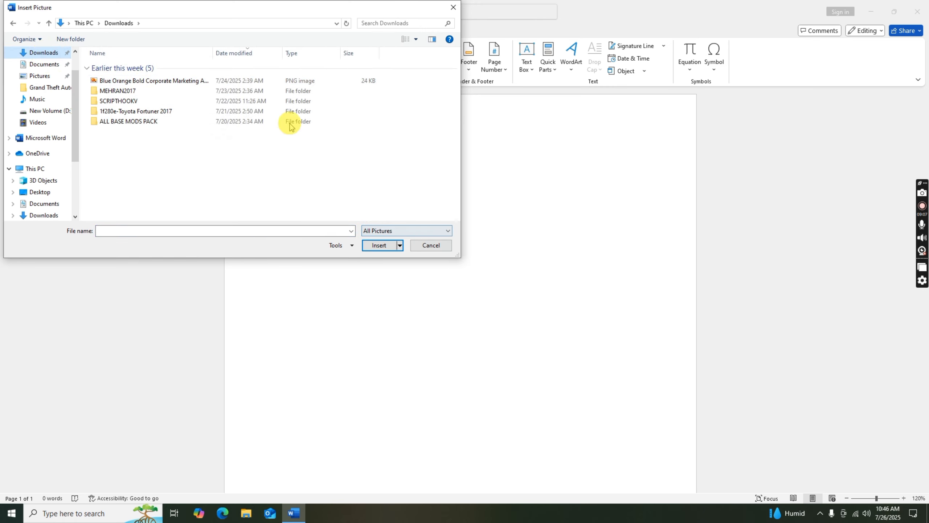
Step: Check the MEHRAN2017 folder and its subfolders for pictures, and return to Downloads
double_click(240, 91)
double_click(193, 69)
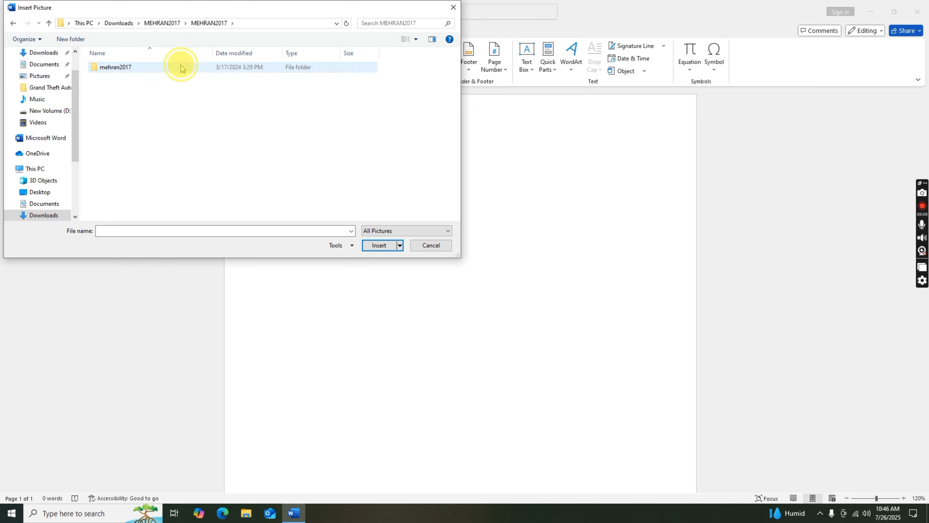
double_click(180, 66)
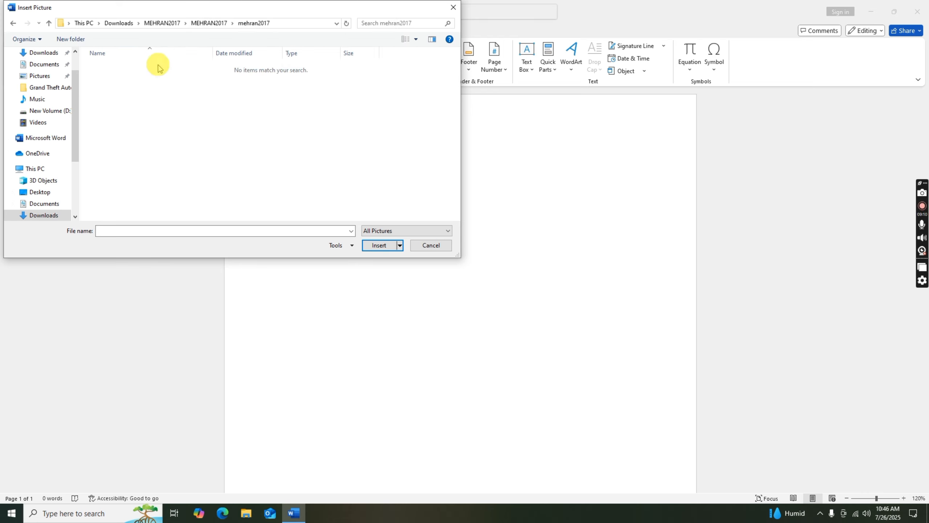
left_click(49, 24)
left_click(49, 24)
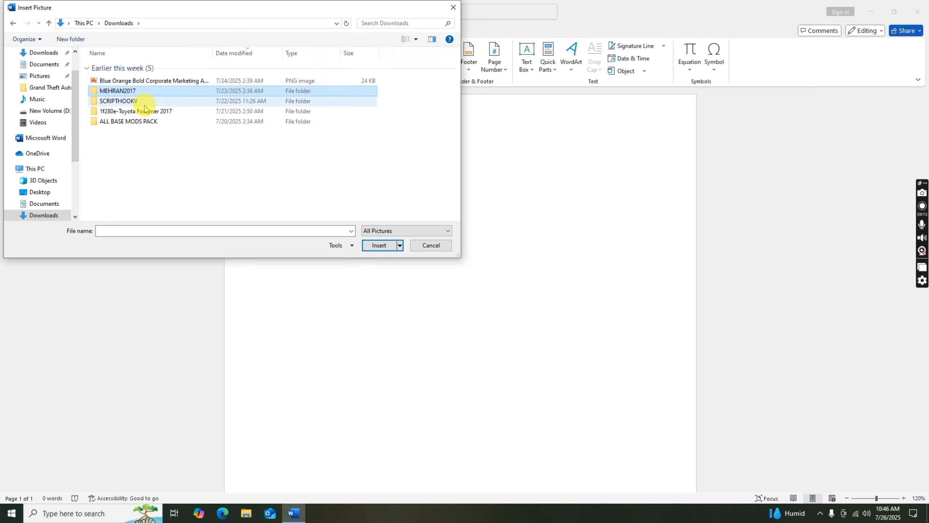
Step: Look for pictures in the 1f280e-Toyota Fortuner 2017 folder, down to Five M's Stream subfolder, and return to Downloads
double_click(160, 113)
double_click(132, 70)
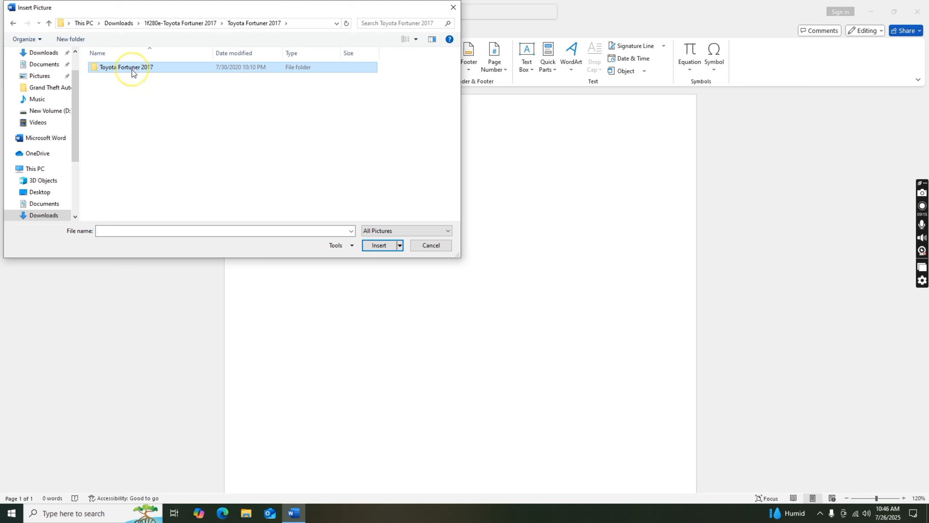
double_click(132, 70)
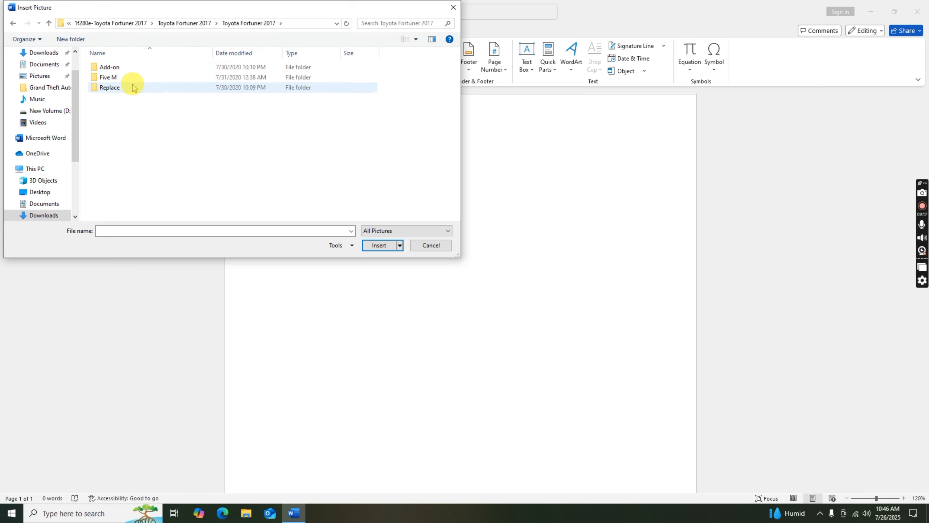
double_click(128, 77)
double_click(117, 69)
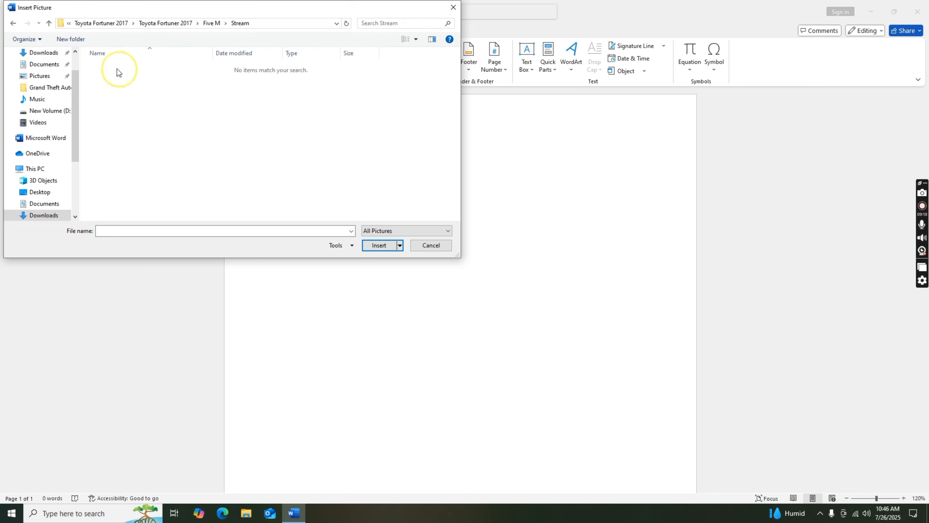
left_click(48, 28)
left_click(48, 28)
left_click(49, 29)
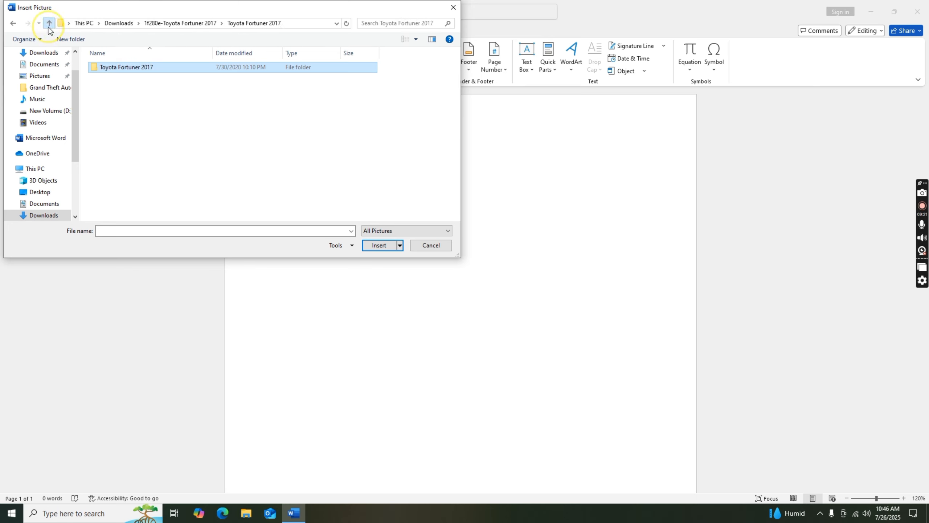
left_click(50, 24)
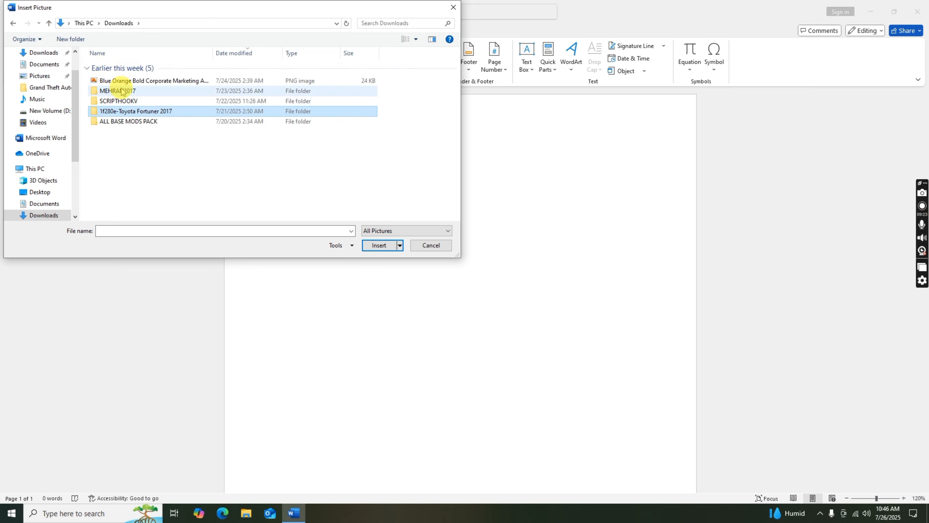
Step: Insert the PNG image "Blue Orange Bold Corporate Marketing Agency Rocket Logo" from Downloads into the document
left_click(109, 68)
double_click(120, 83)
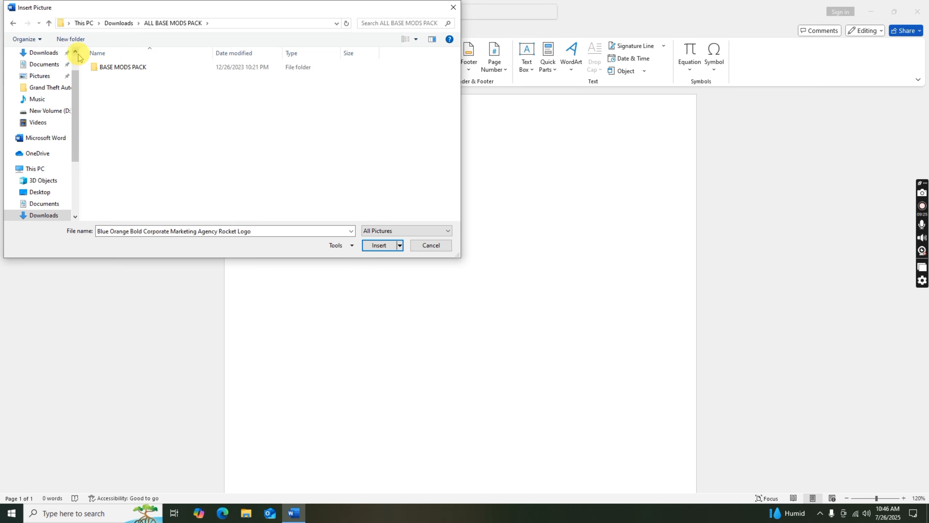
left_click(49, 24)
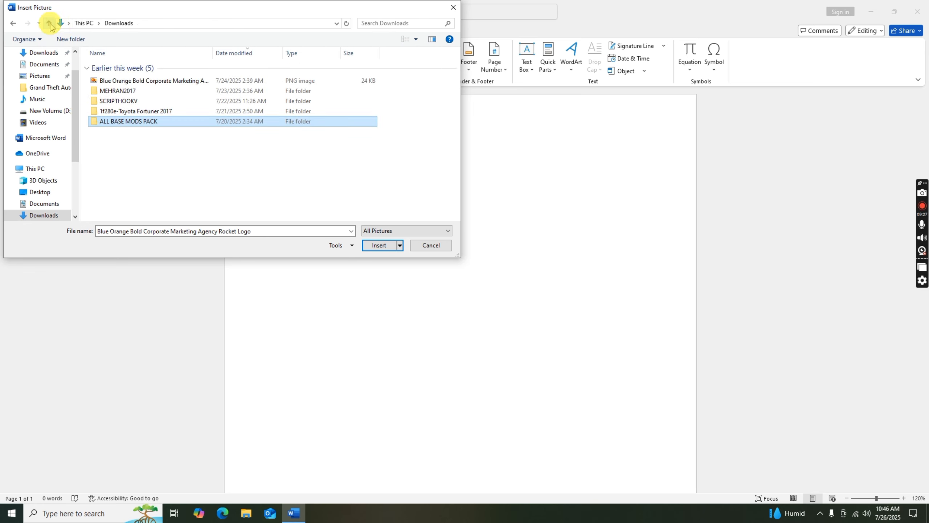
left_click(113, 81)
double_click(112, 81)
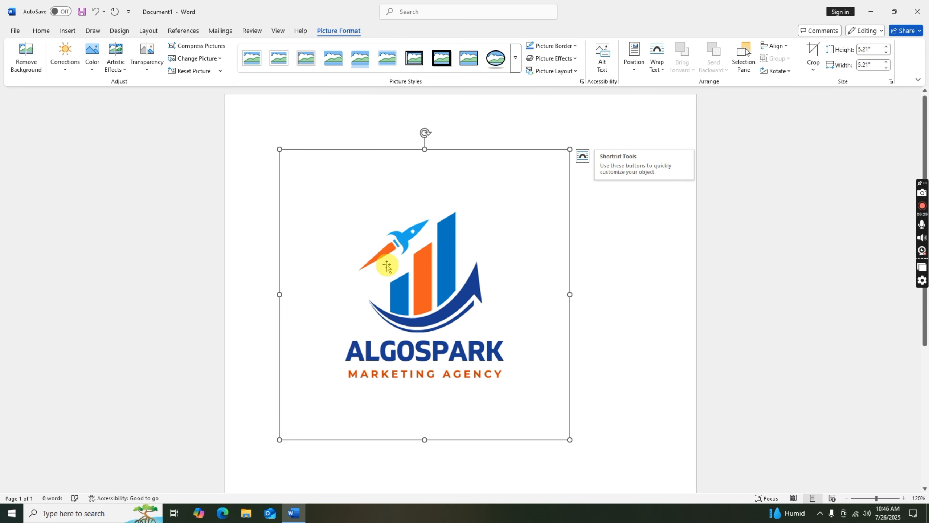
Step: Try to move the inserted logo freely toward the upper right of the page
left_click(433, 254)
left_click_drag(432, 253, 562, 190)
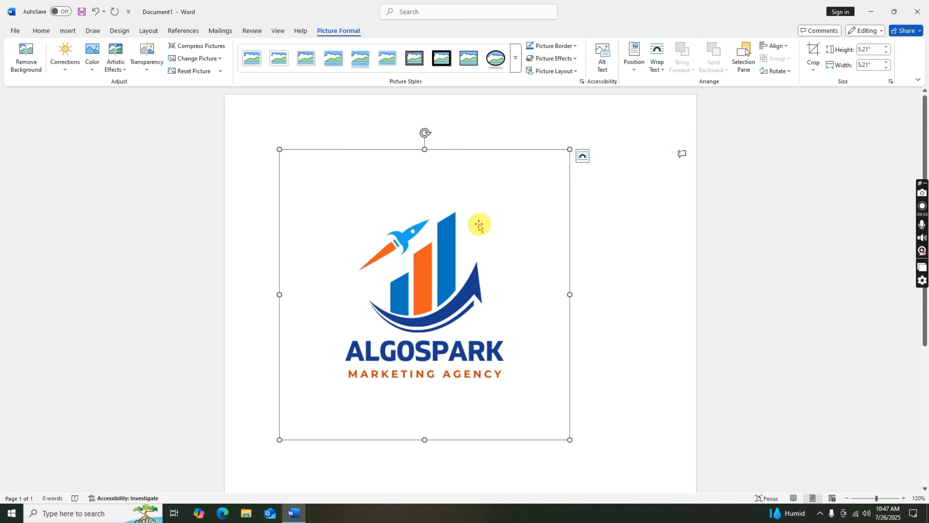
left_click_drag(468, 233, 581, 158)
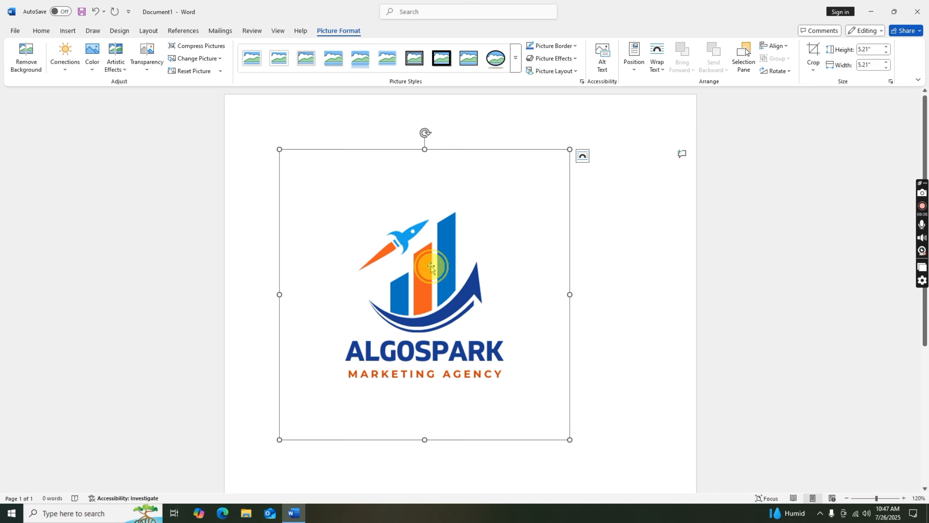
left_click_drag(431, 266, 500, 185)
left_click_drag(425, 287, 535, 264)
left_click_drag(477, 311, 398, 309)
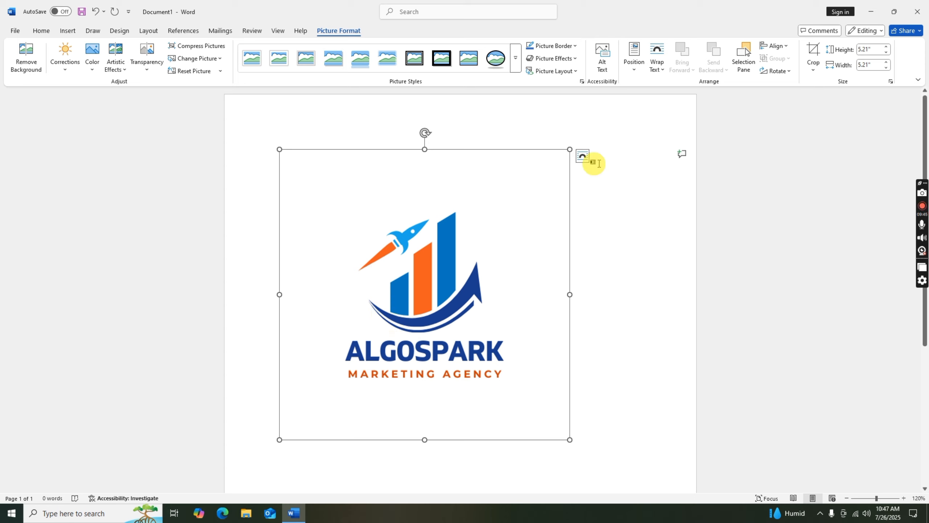
Step: Position the logo at the page's top right with square text wrapping, shrink it, and place it near the upper-right margin
left_click(634, 71)
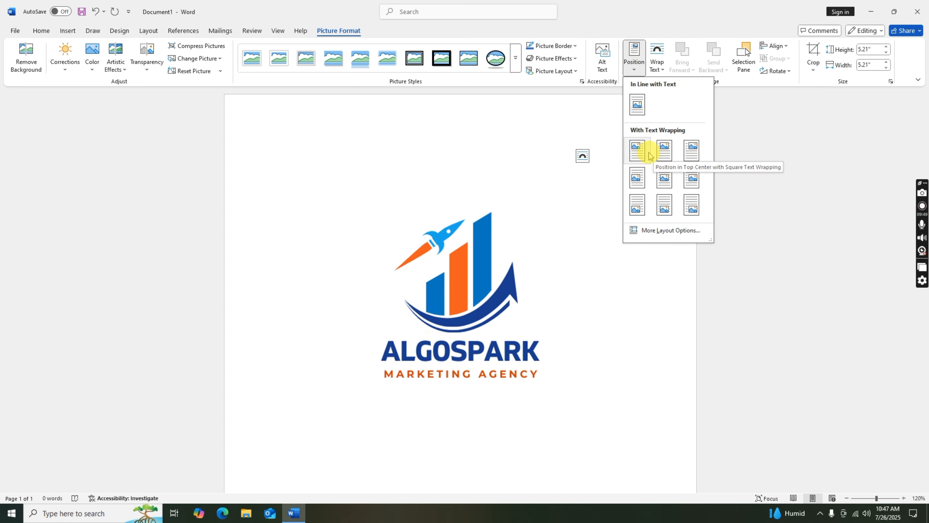
left_click(691, 148)
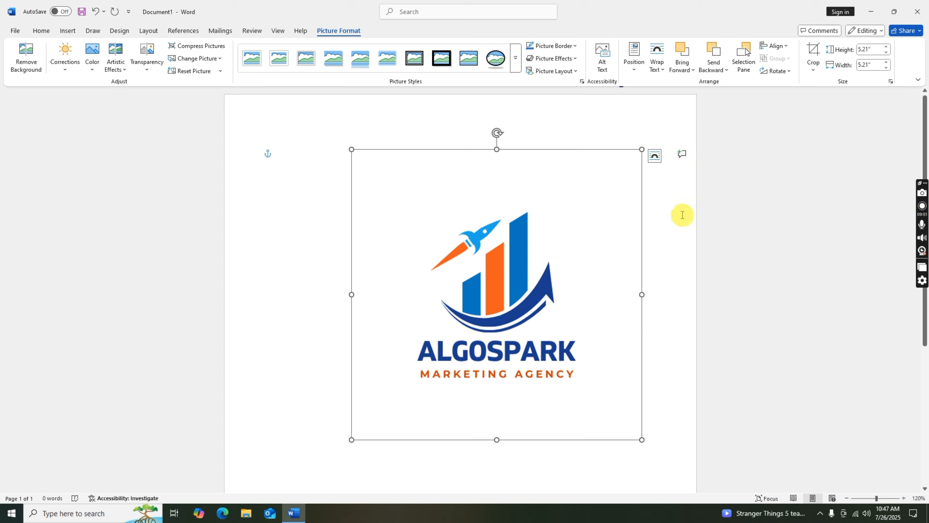
left_click_drag(490, 284, 424, 263)
left_click_drag(548, 406, 608, 190)
left_click(514, 174)
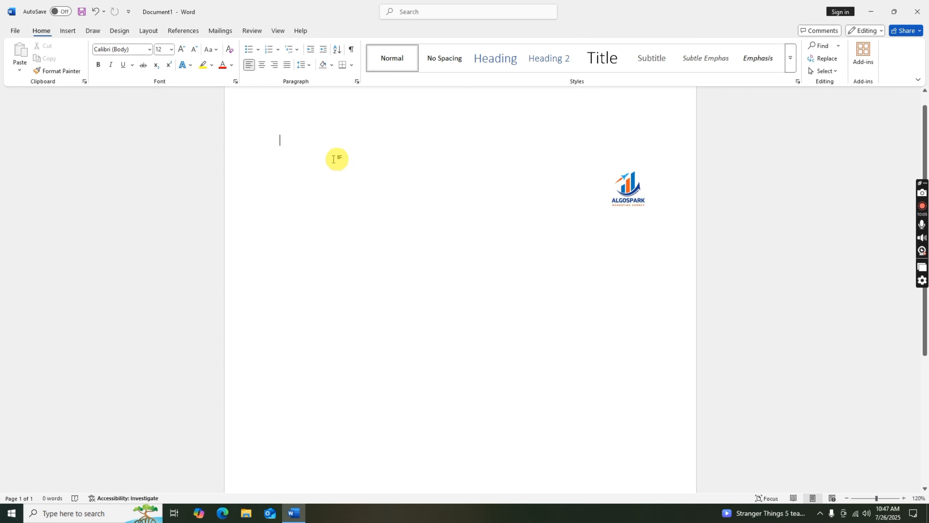
Step: Fill the document with sample paragraphs using =rand(10)
type("=rand(10")
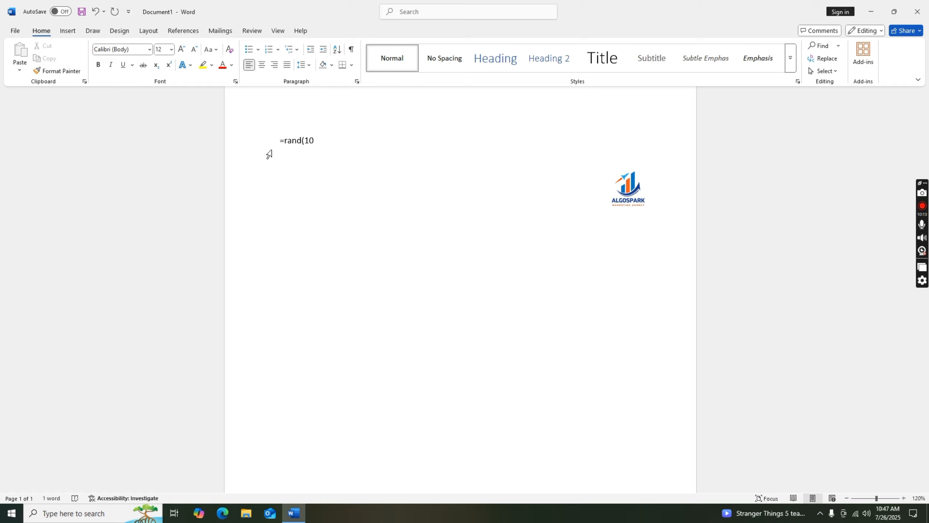
key("Return")
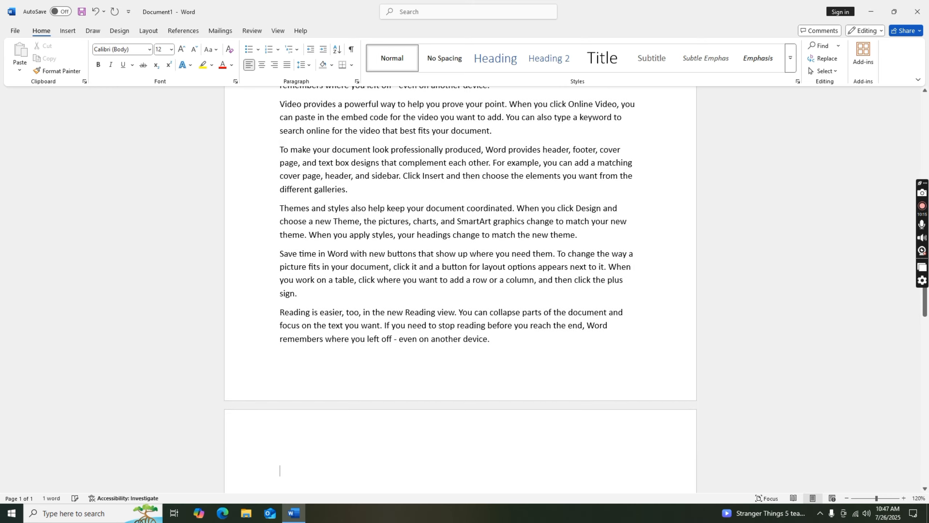
scroll(586, 119, "up", 2)
scroll(614, 157, "up", 6)
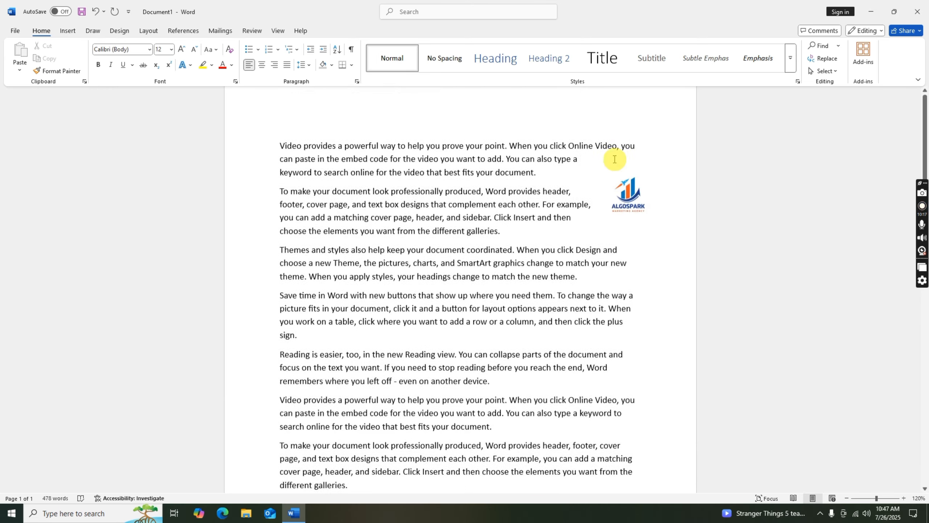
Step: Enlarge the logo to about 3.38 inches square and move it through the wrapped text to the page's upper right corner
left_click(626, 215)
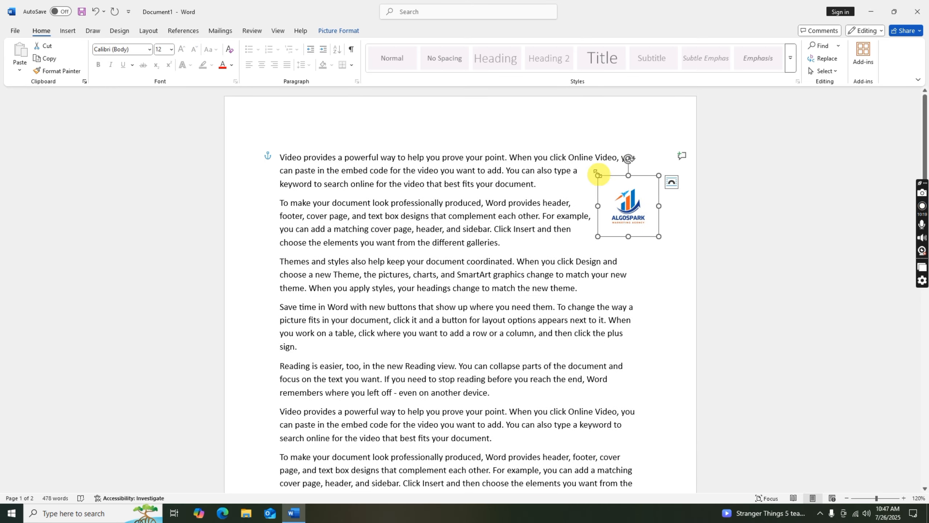
left_click_drag(598, 174, 471, 148)
left_click_drag(576, 162, 555, 264)
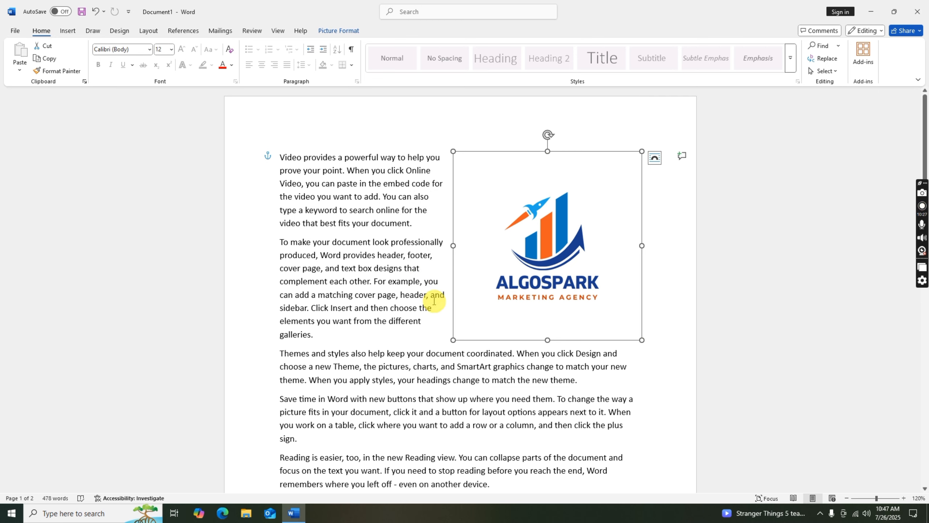
left_click_drag(519, 272, 413, 374)
left_click_drag(249, 263, 637, 266)
left_click_drag(437, 300, 567, 181)
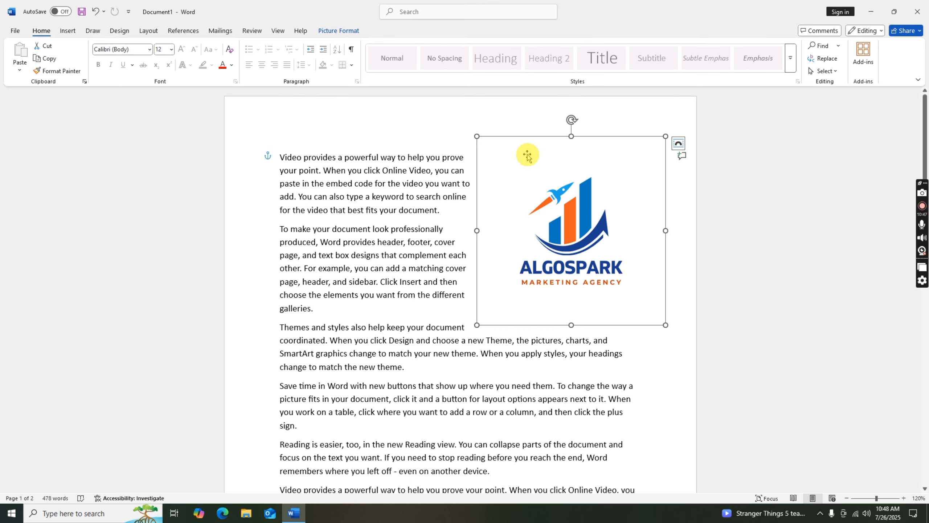
Step: Apply a black frame picture style to the logo and shrink it to about 2.83 inches square
left_click(334, 32)
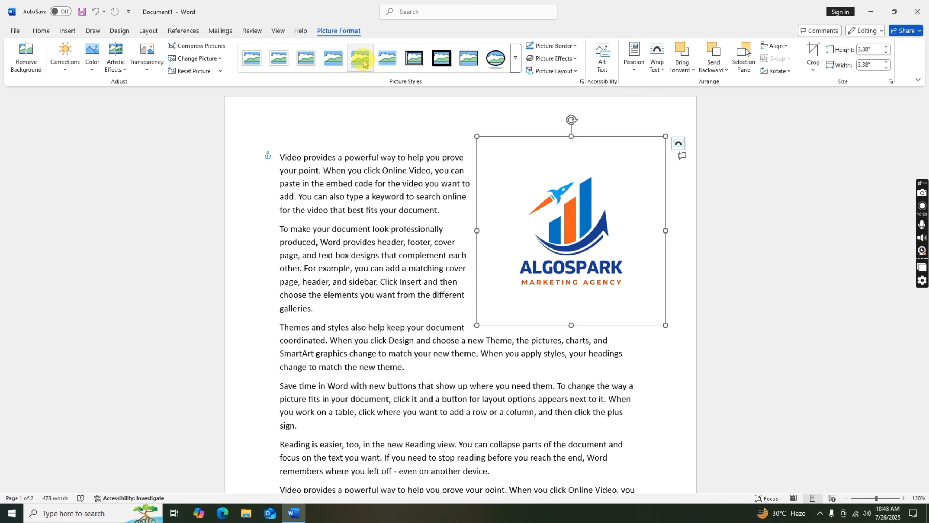
left_click(440, 58)
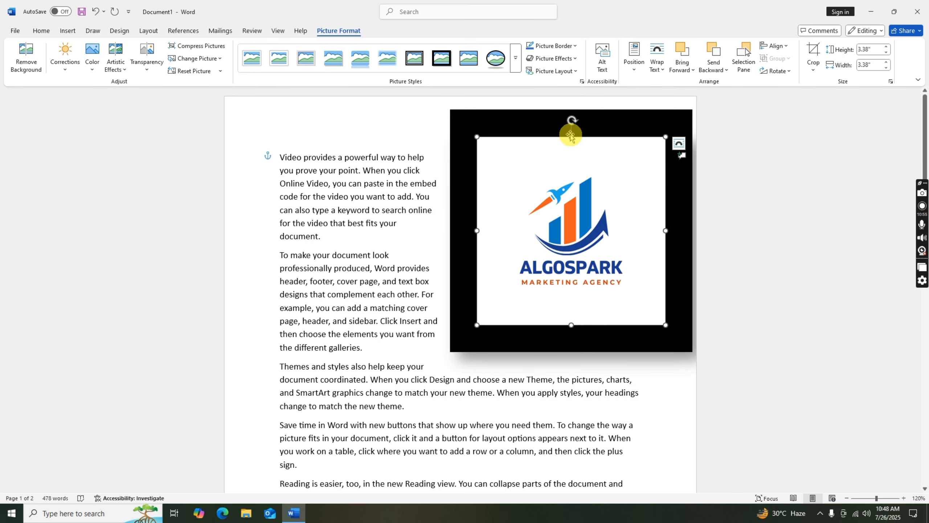
left_click_drag(667, 136, 633, 204)
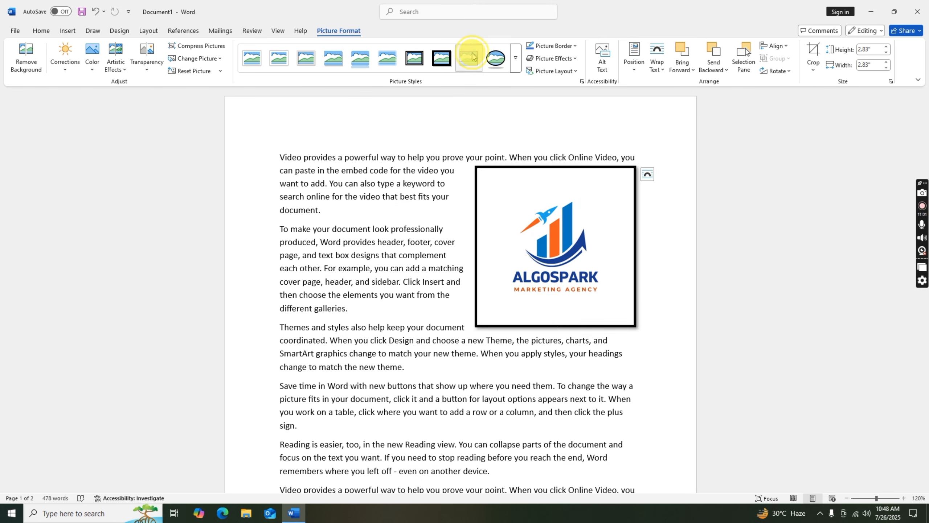
Step: Set the logo's picture border to black with a 6 pt weight and move the logo closer to the page's upper right corner
left_click(552, 45)
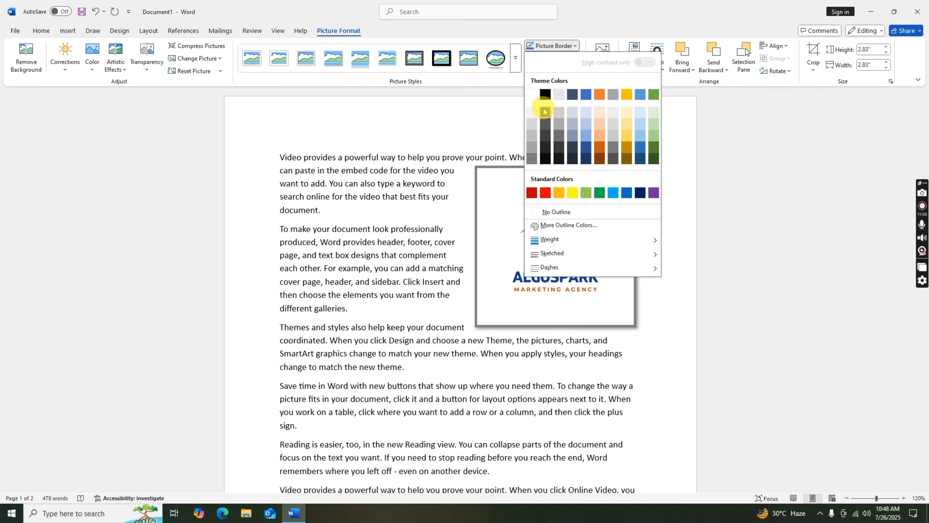
left_click(546, 98)
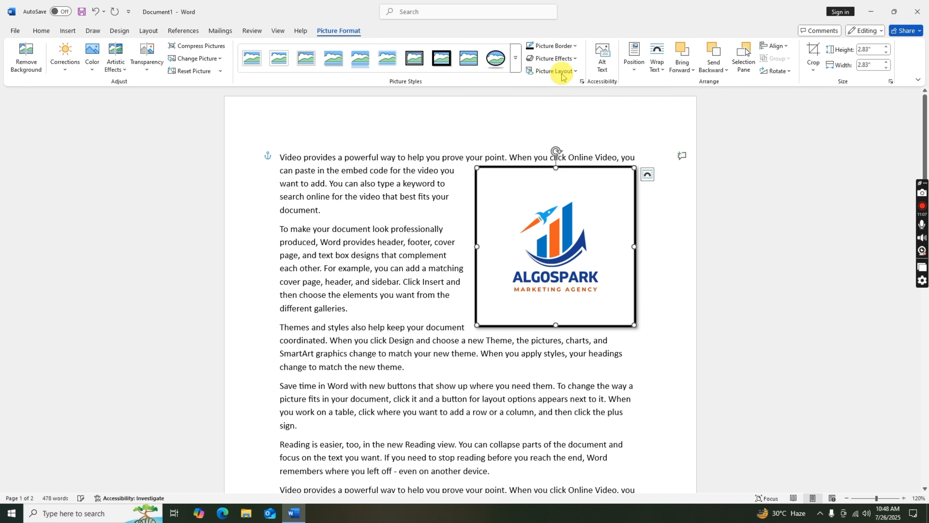
left_click(553, 46)
mouse_move(574, 244)
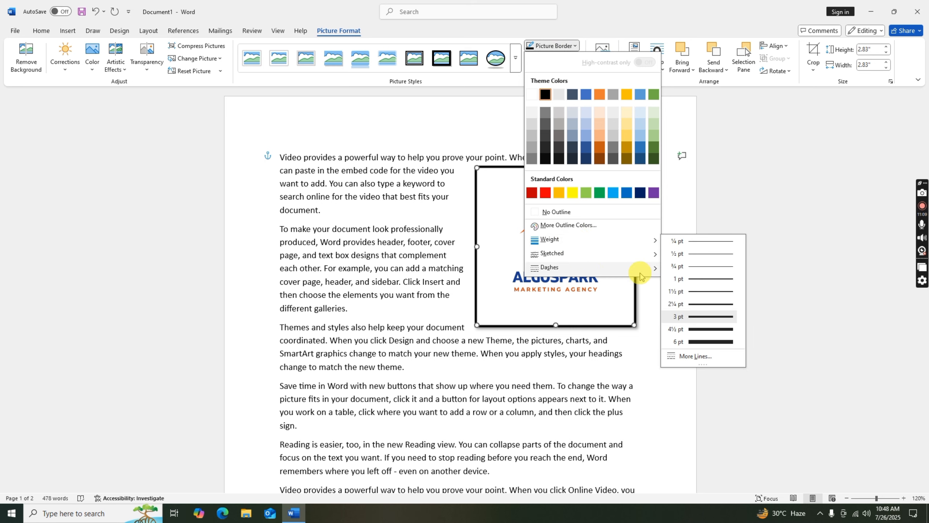
left_click(706, 344)
left_click(604, 260)
left_click_drag(604, 260, 616, 241)
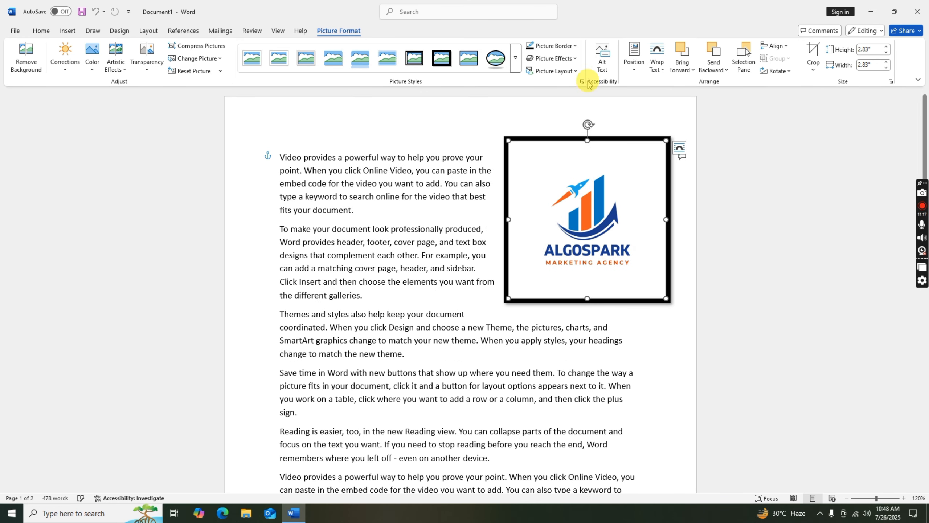
Step: Add a gray glow effect around the framed logo
left_click(556, 58)
mouse_move(558, 144)
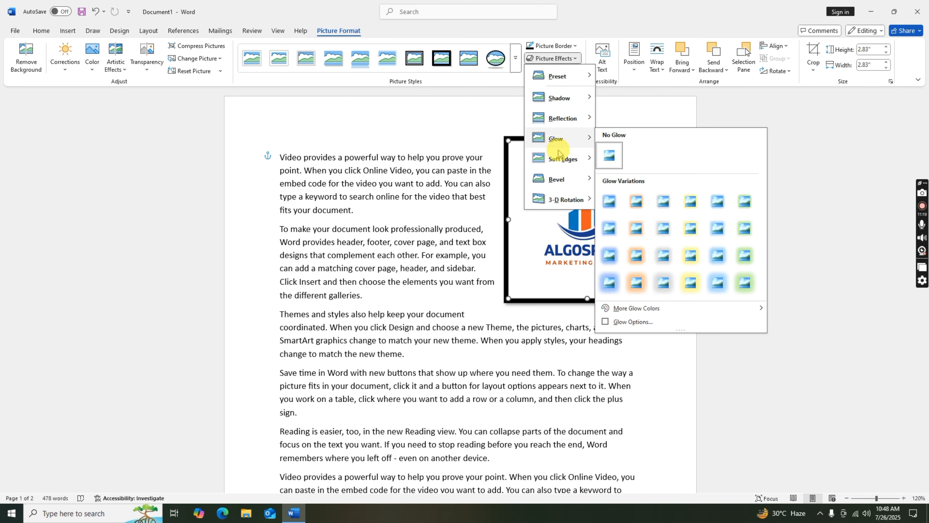
left_click(669, 258)
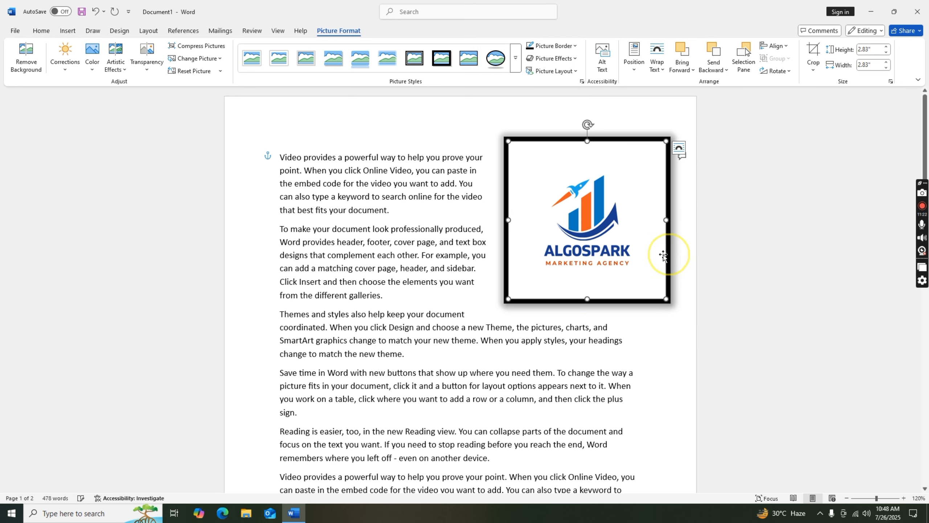
left_click(488, 129)
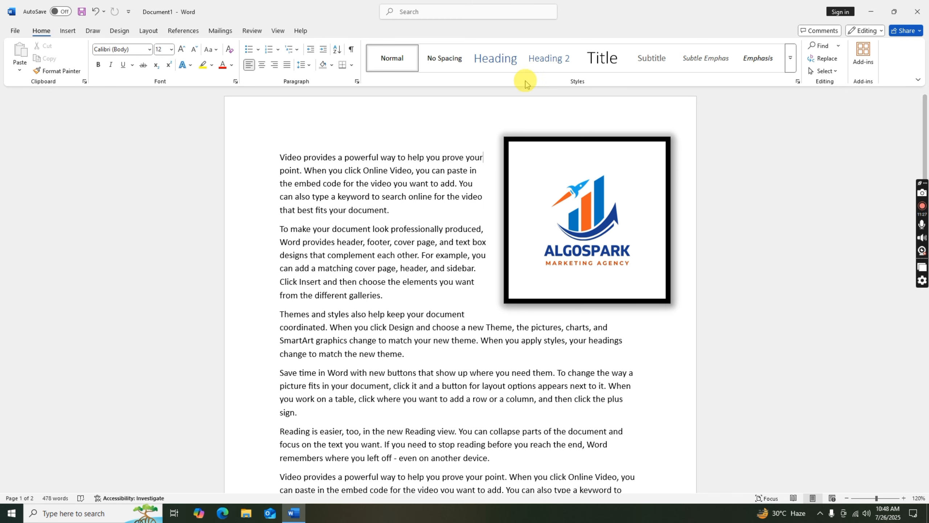
Step: Preview the picture layouts on the logo, including Titled Picture Blocks
left_click(554, 190)
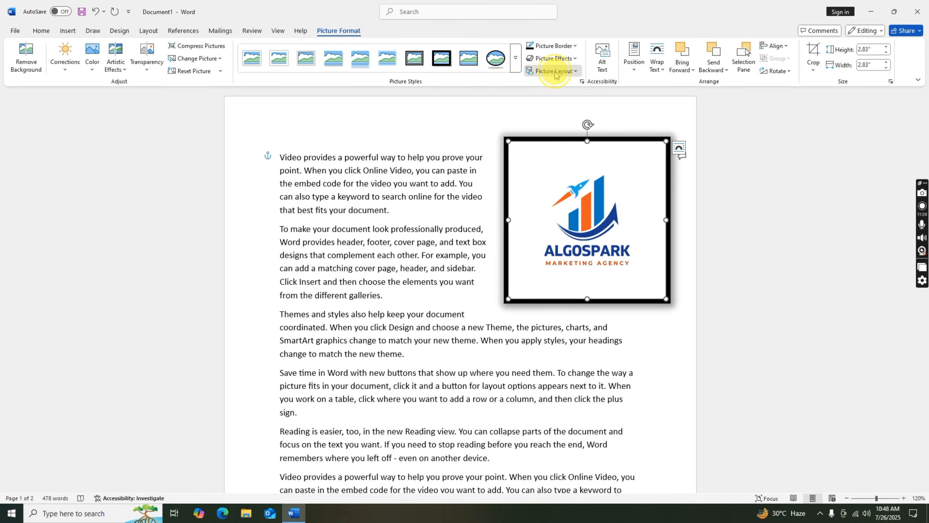
left_click(551, 71)
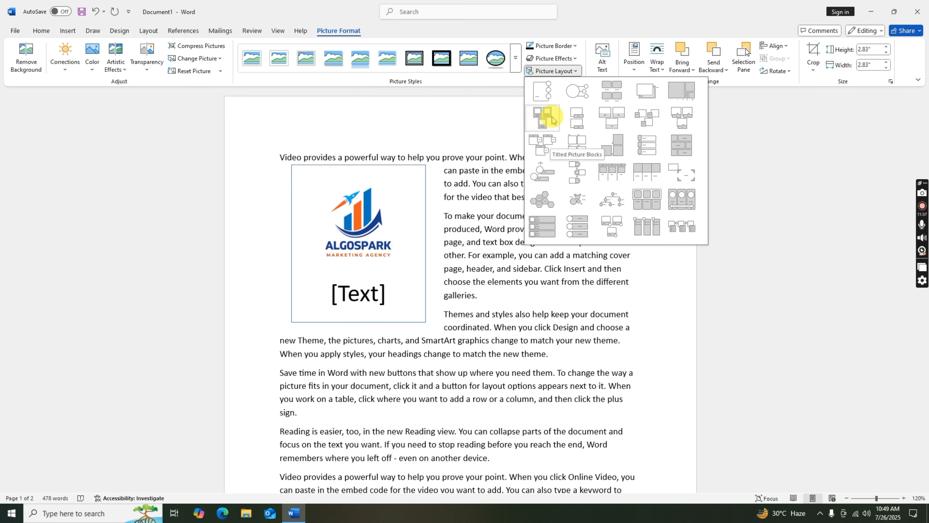
left_click(789, 179)
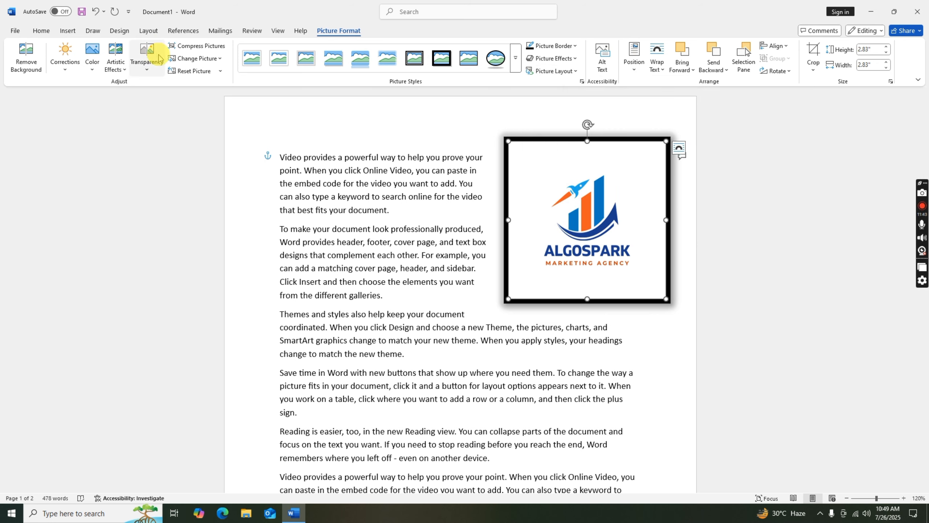
Step: Replace the logo with the third picture from an online search for "babar azam"
left_click(196, 58)
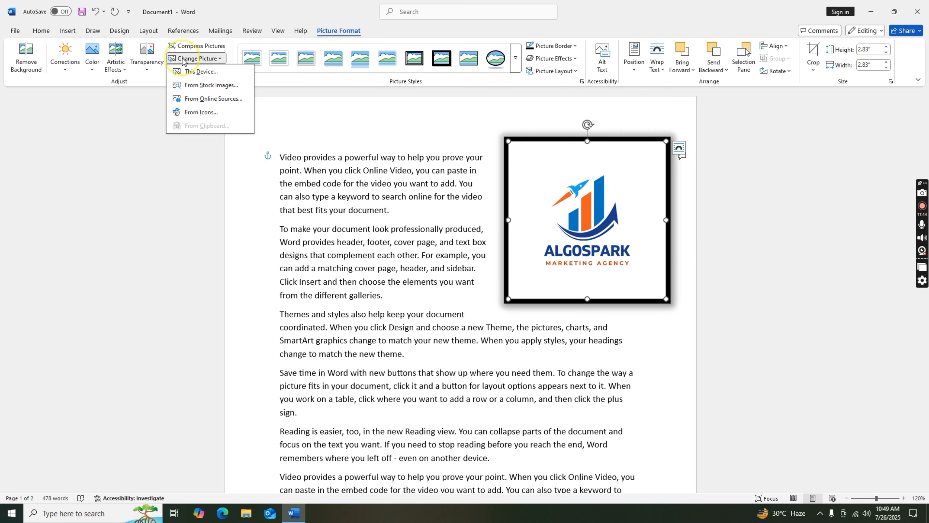
left_click(207, 99)
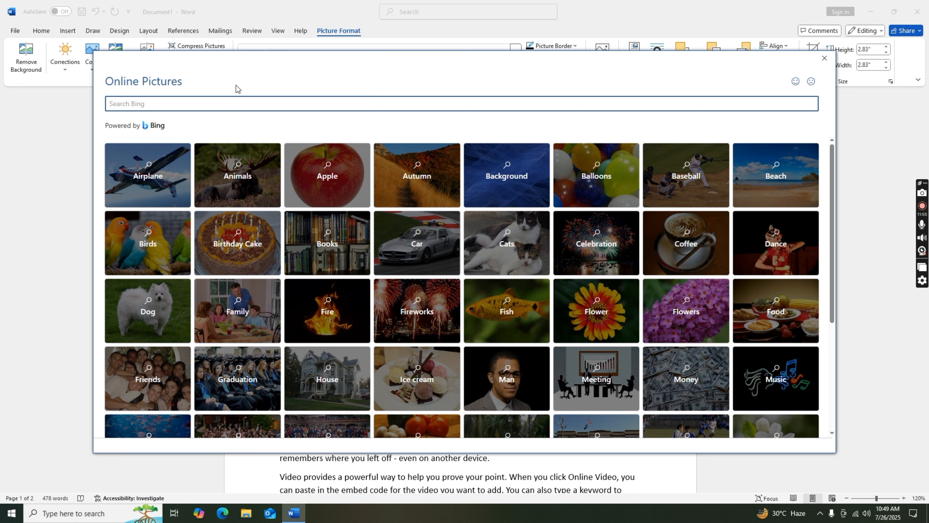
type("babar azam")
key("Return")
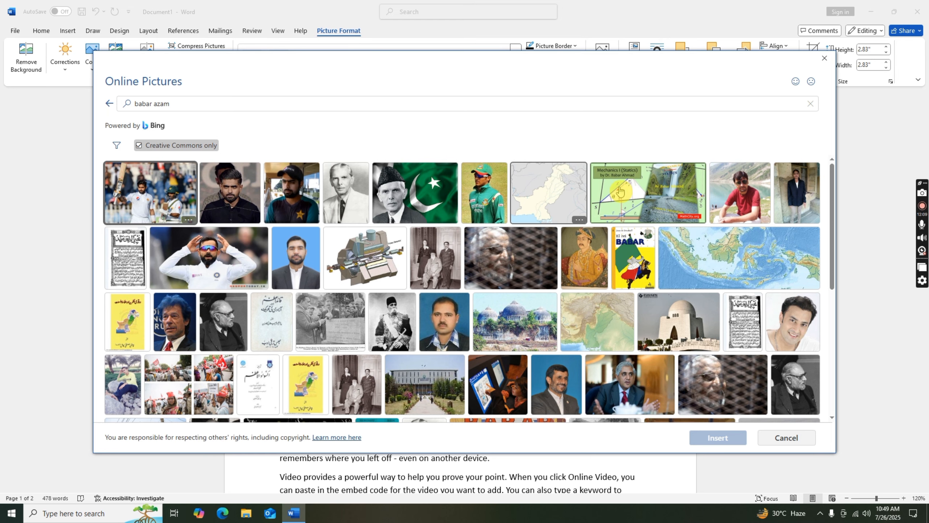
left_click(310, 190)
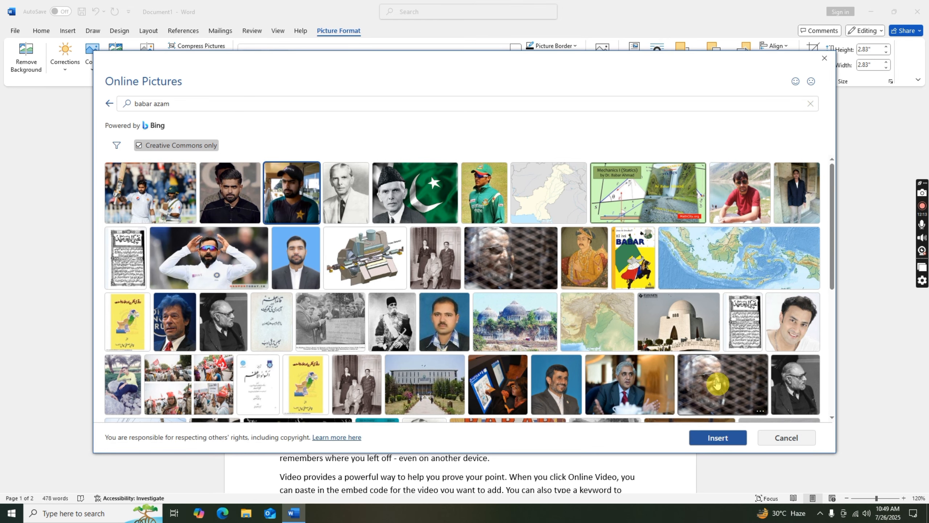
left_click(713, 443)
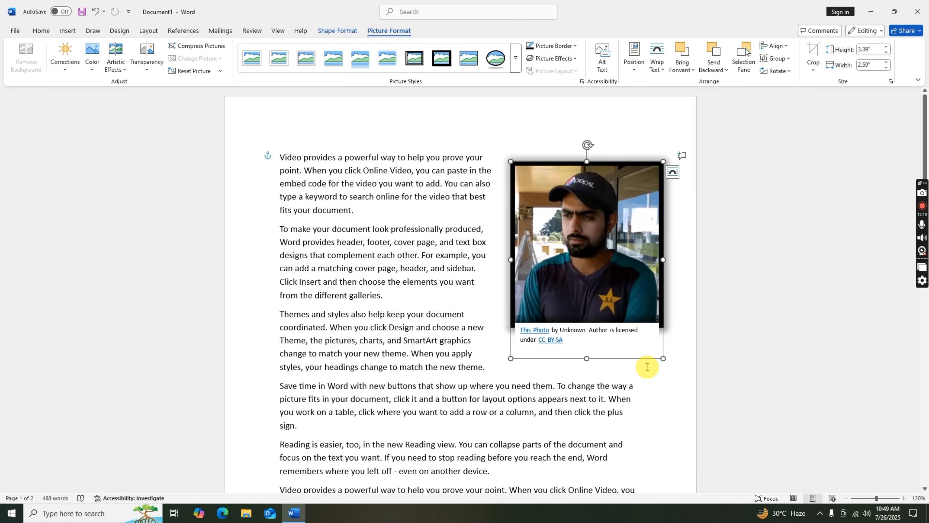
Step: Delete the photo attribution caption text beneath the replaced picture
left_click(632, 359)
left_click(614, 344)
left_click_drag(615, 344, 517, 324)
key("Delete")
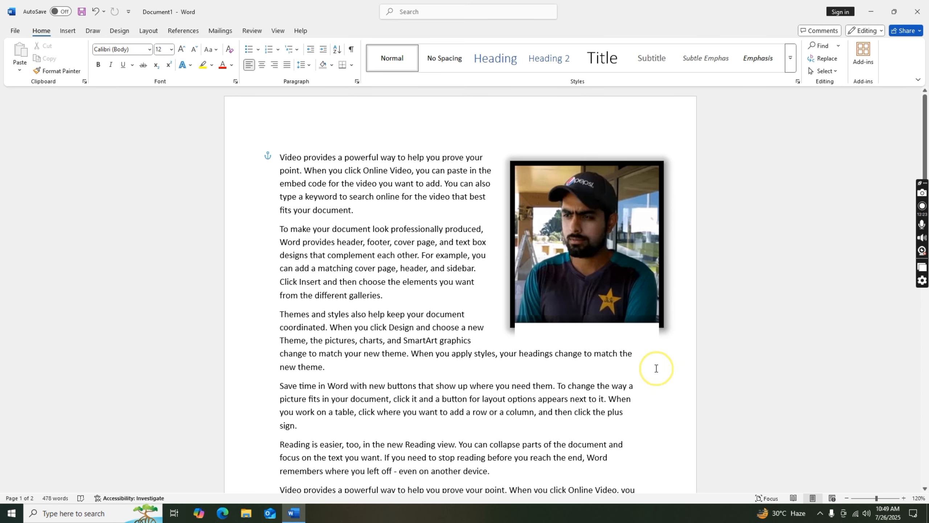
Step: Try to delete the empty caption box beneath the picture, and undo the deletion
left_click(625, 339)
key("Delete")
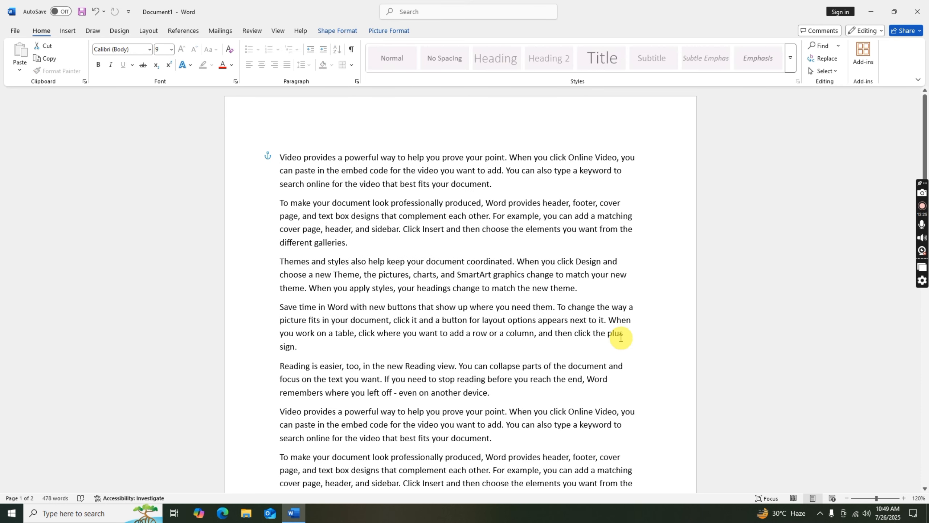
key("ctrl+z")
Step: Move the picture within the text, and clear the document of the picture and all sample paragraphs
left_click_drag(632, 315, 353, 234)
left_click_drag(402, 348, 322, 299)
key("Delete")
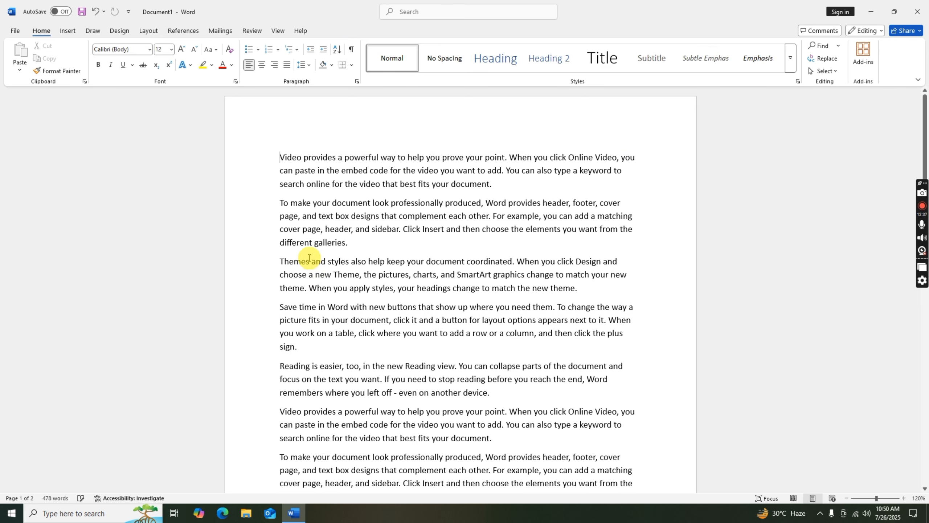
key("ctrl+a")
key("Delete")
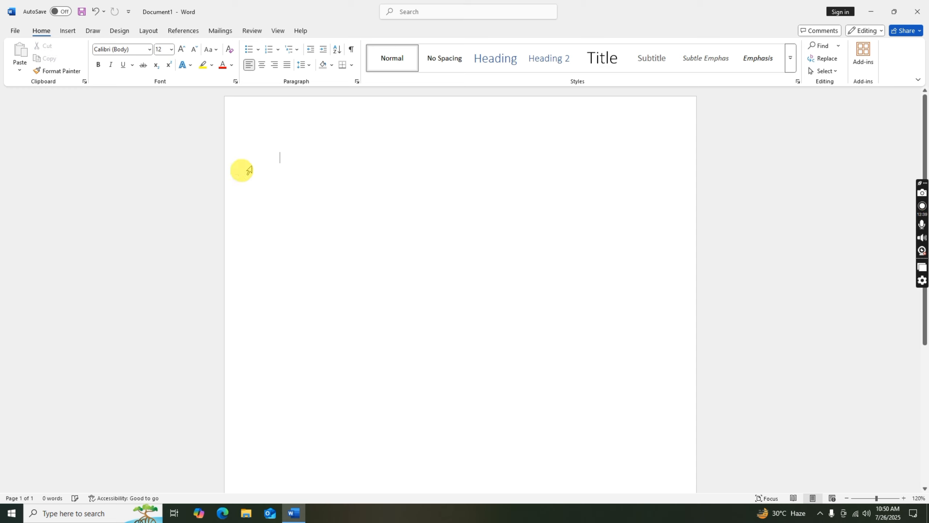
Step: Draw a rectangle shape about 6.67 inches wide and 2 inches high across the top of the blank page
left_click(68, 31)
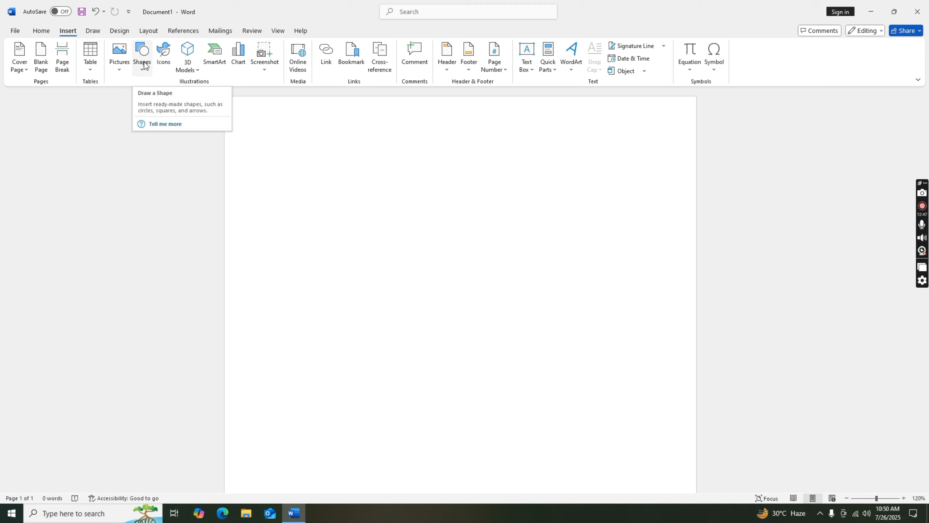
left_click(188, 102)
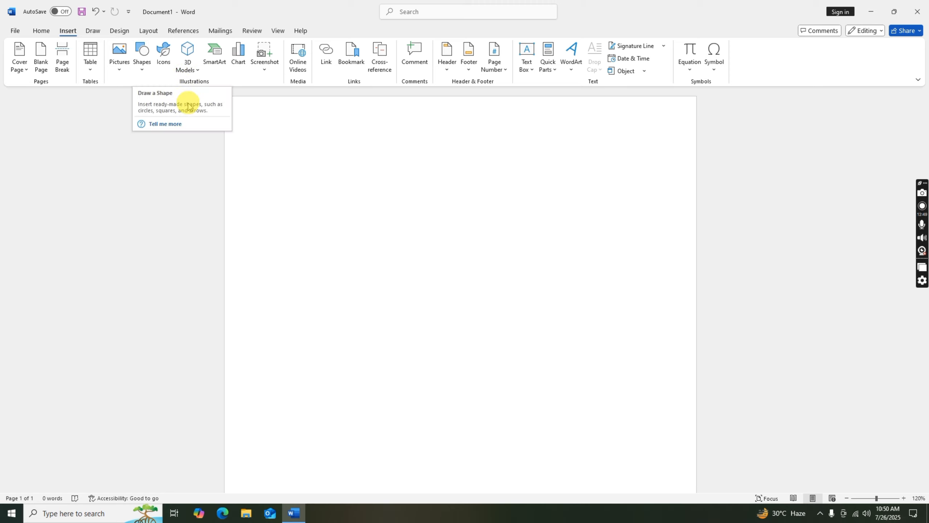
left_click(150, 68)
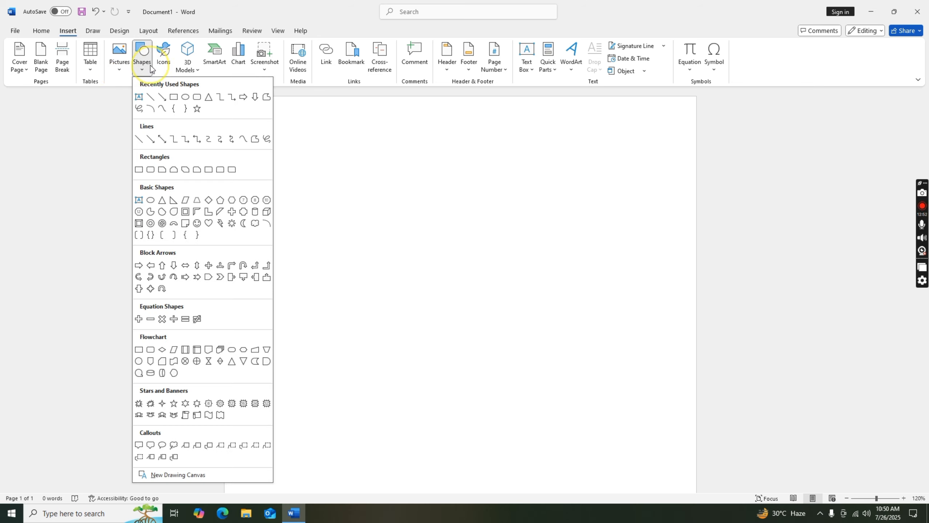
left_click(170, 95)
left_click_drag(253, 143, 625, 256)
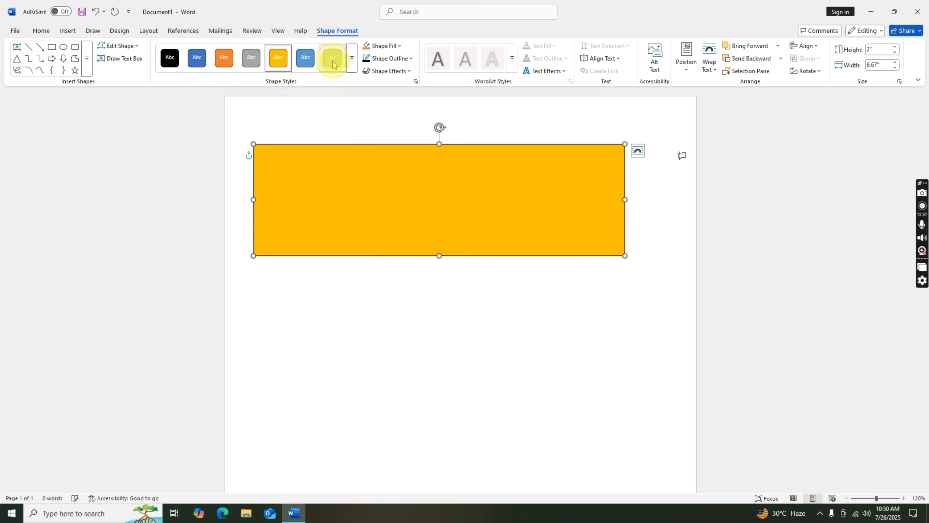
Step: Try several preset shape styles on the rectangle, choose the gold one, and set its fill to standard yellow
left_click(332, 57)
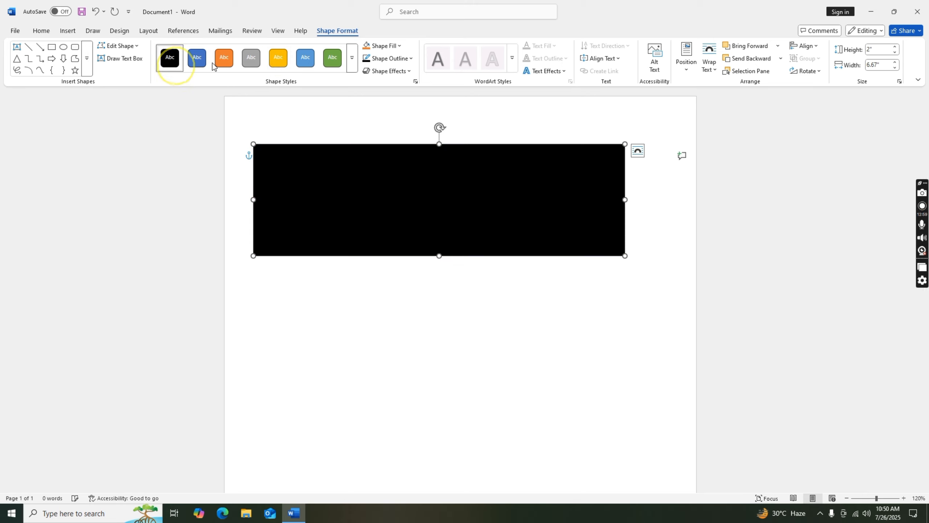
left_click(251, 58)
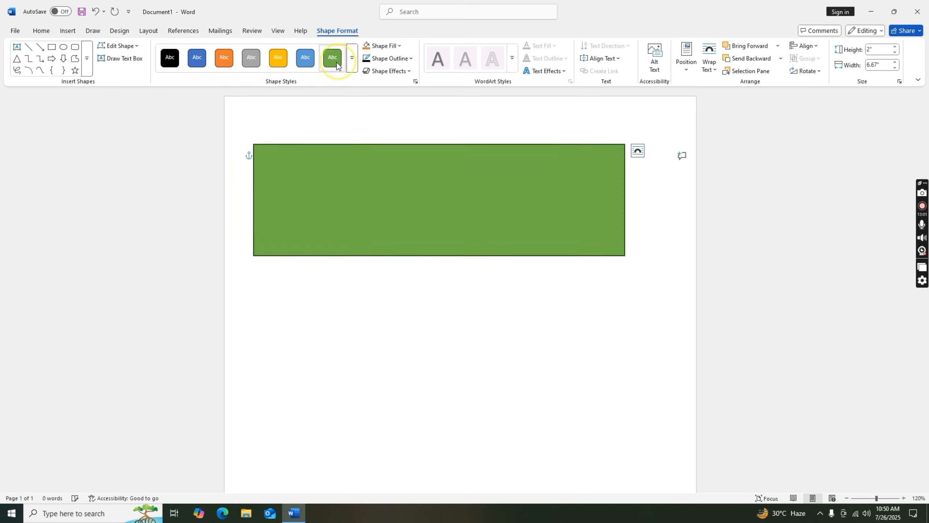
left_click(295, 66)
left_click(277, 61)
left_click(382, 46)
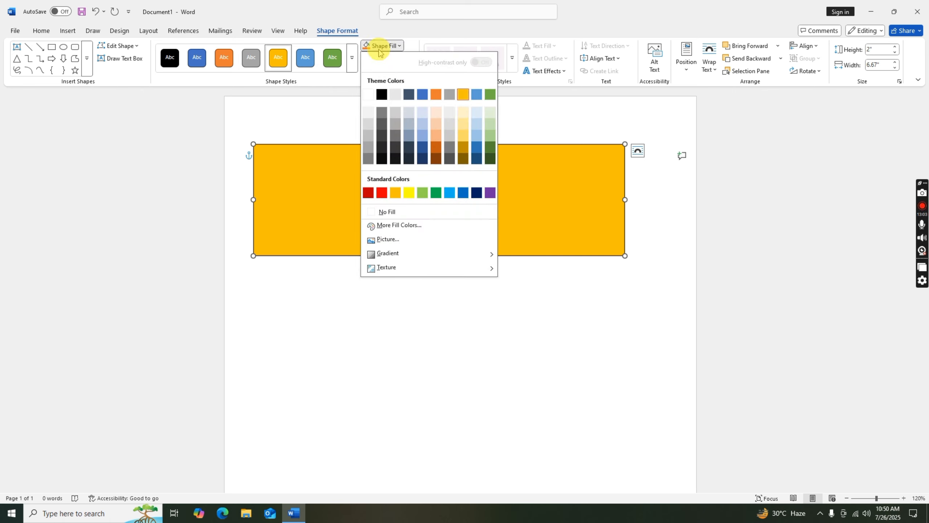
left_click(411, 191)
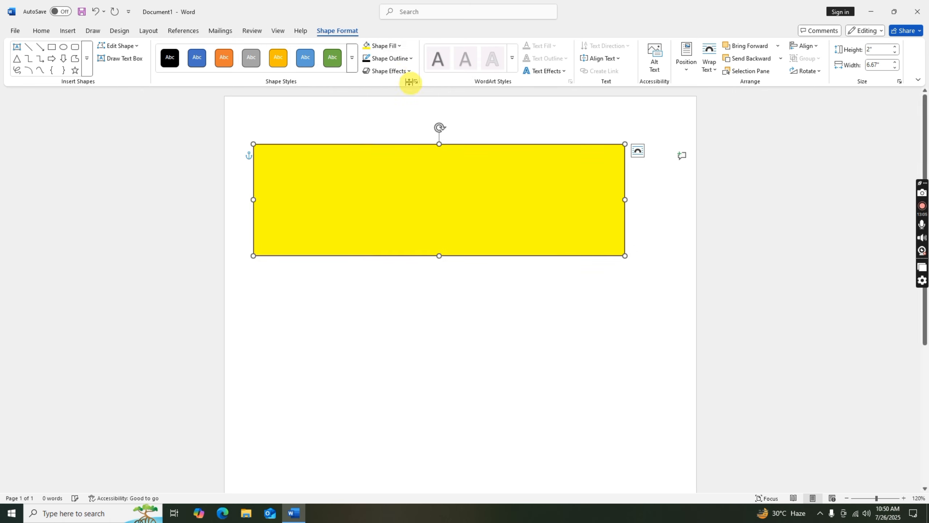
Step: Give the yellow rectangle a dark red outline and an orange glow effect
left_click(397, 60)
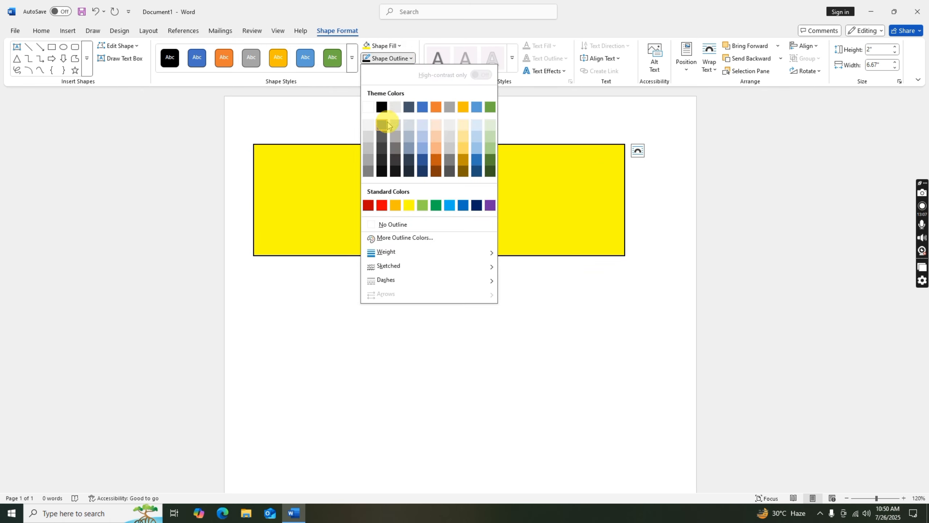
left_click(368, 206)
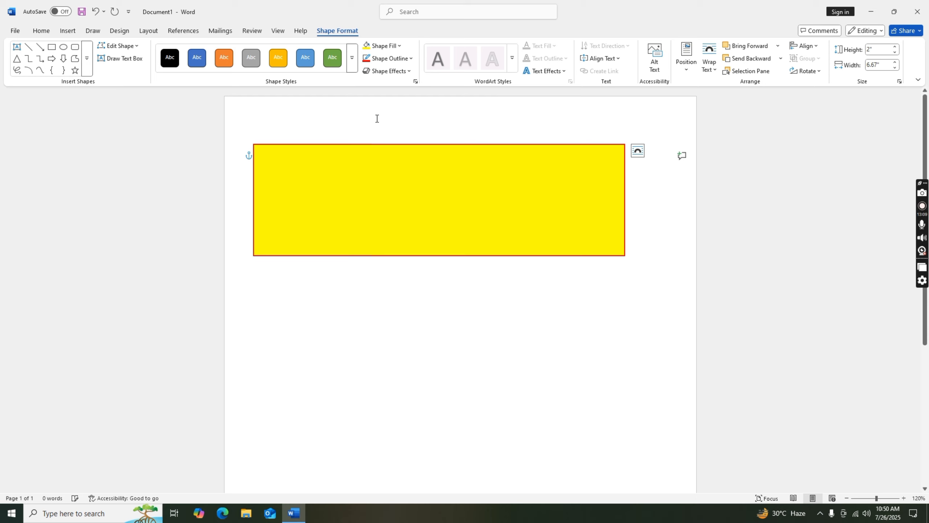
left_click(387, 74)
mouse_move(405, 156)
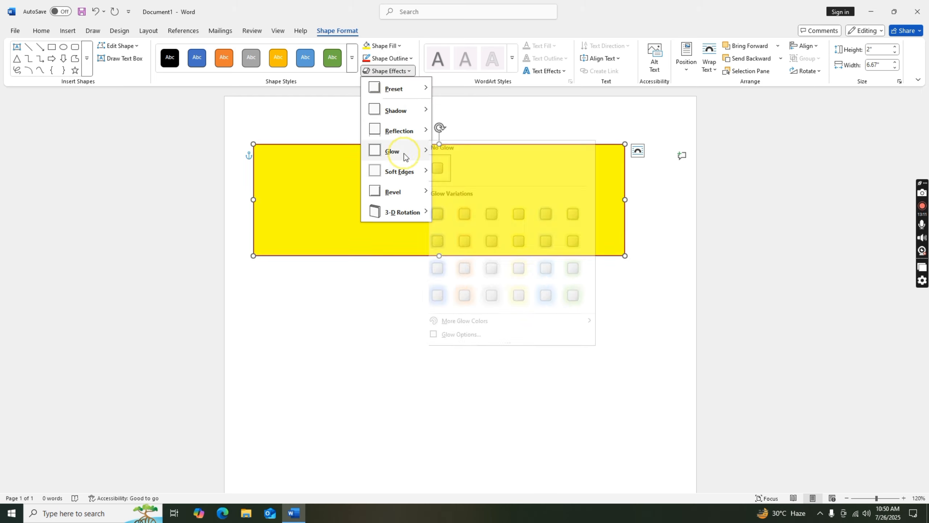
left_click(465, 241)
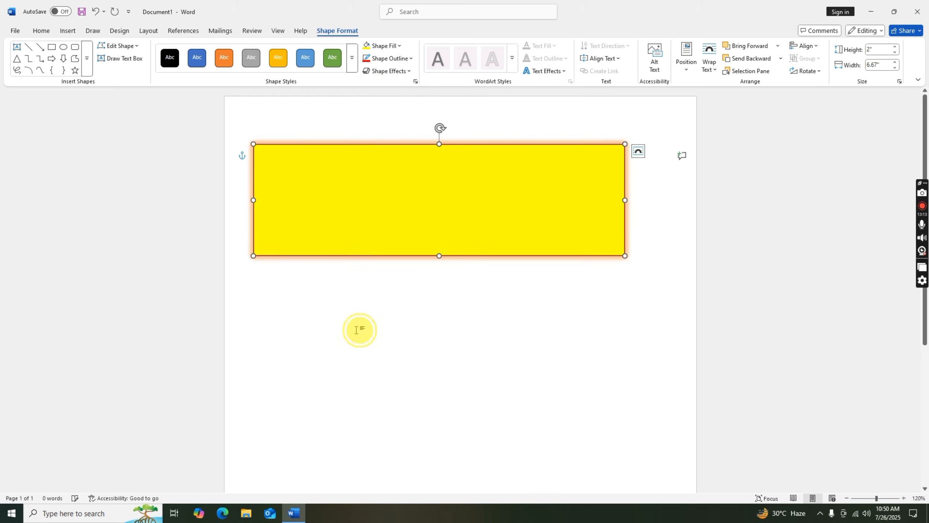
left_click(356, 330)
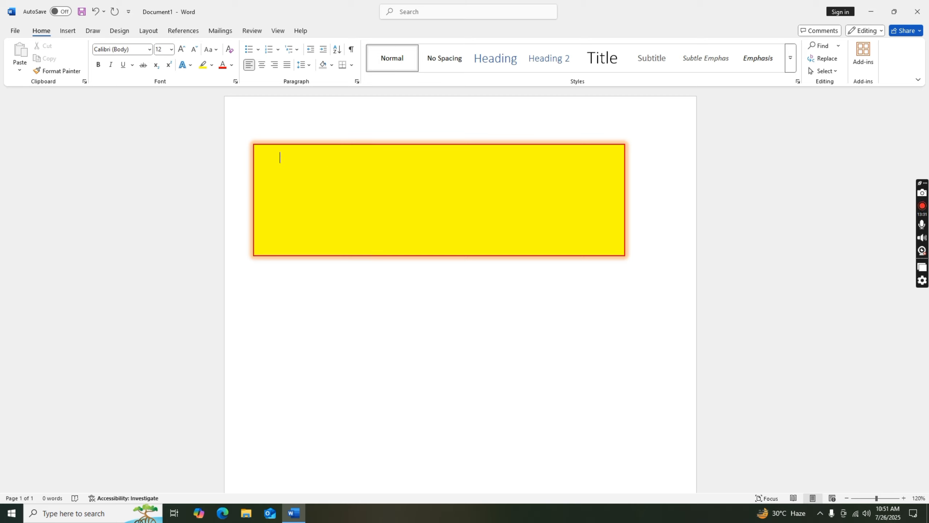
Step: Draw a text box about 5.77 inches wide and 0.76 inches high inside the yellow rectangle, containing "Subscribe My channel"
left_click(67, 31)
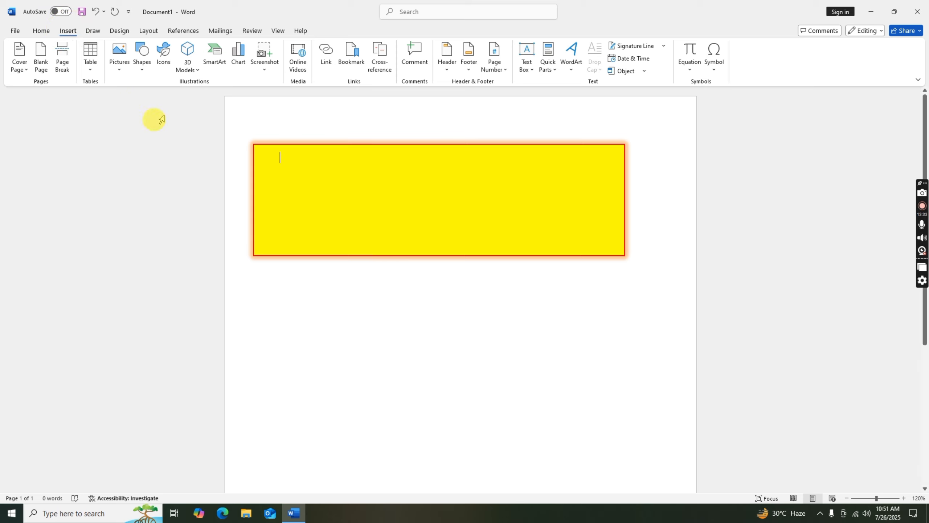
left_click(141, 63)
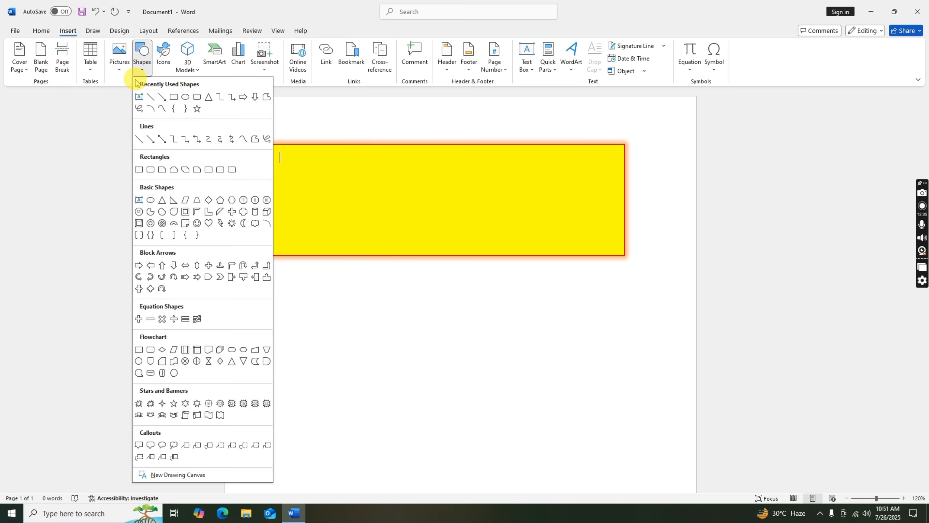
left_click(139, 97)
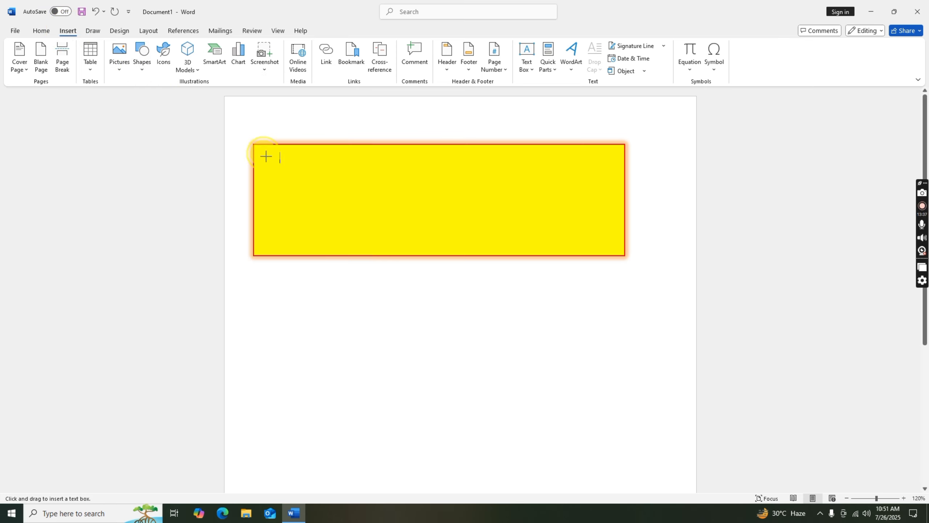
mouse_move(266, 157)
left_mouse_down()
mouse_move(514, 210)
mouse_move(585, 199)
left_mouse_up()
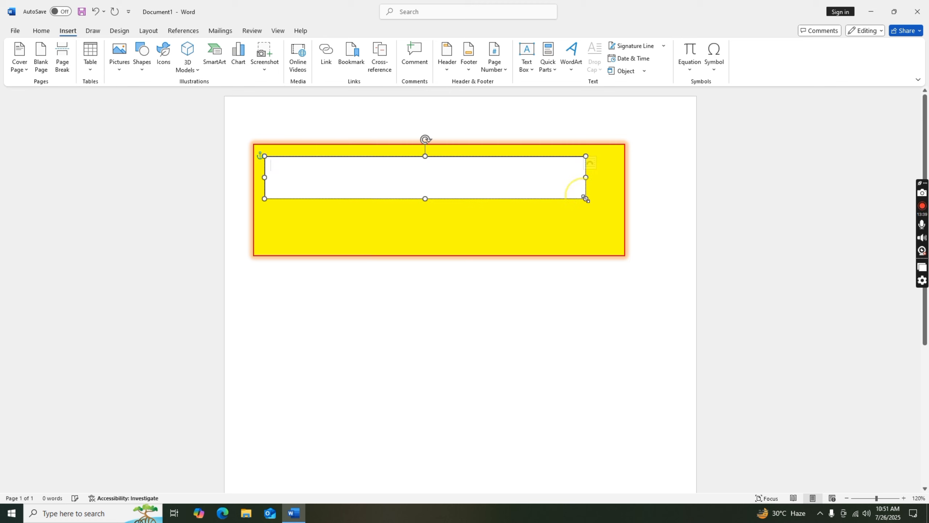
type("hlk")
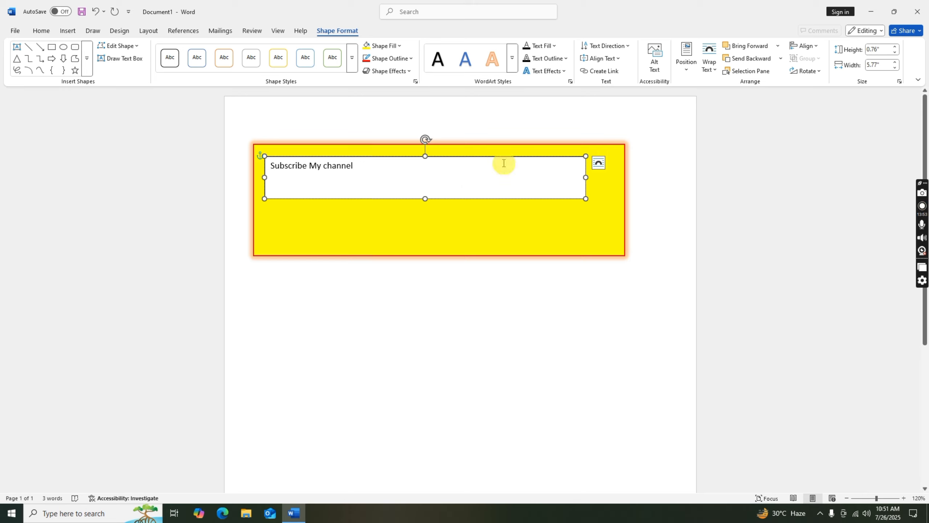
left_click(507, 201)
left_click(283, 178)
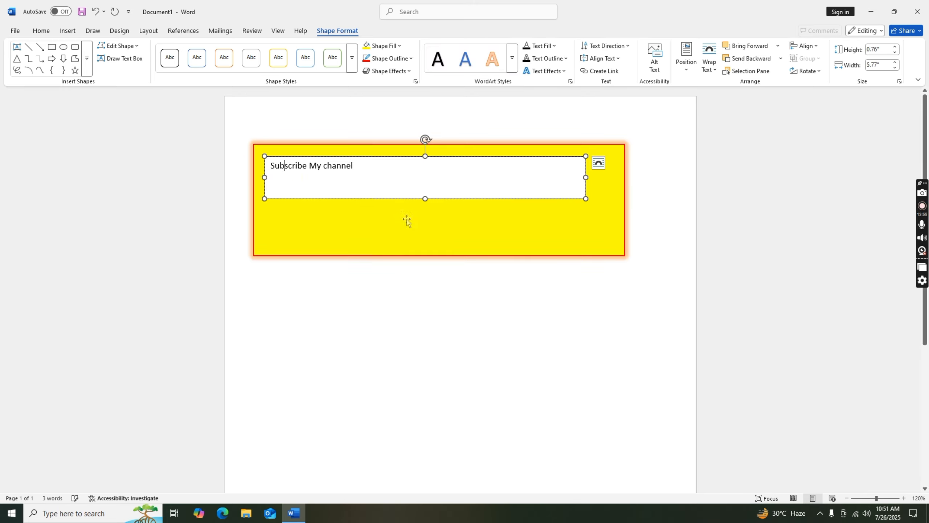
left_click(403, 202)
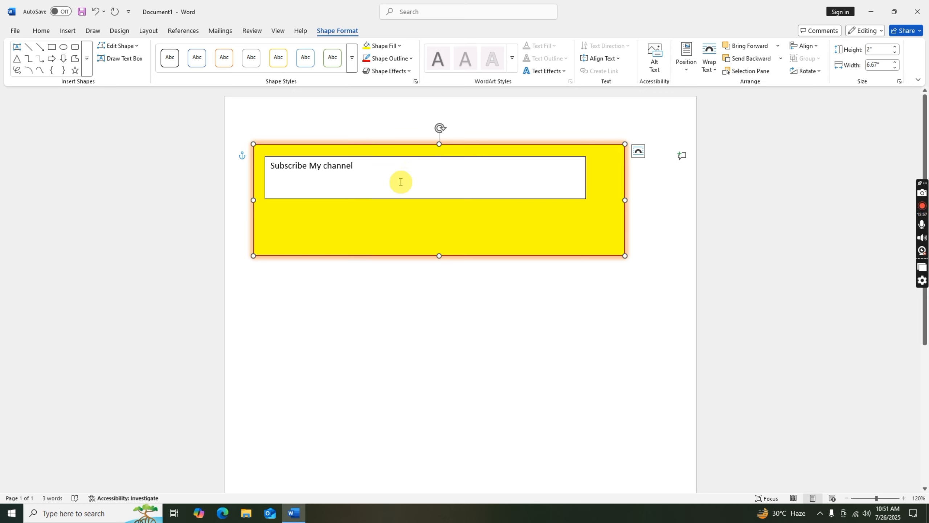
left_click(413, 274)
left_click(359, 227)
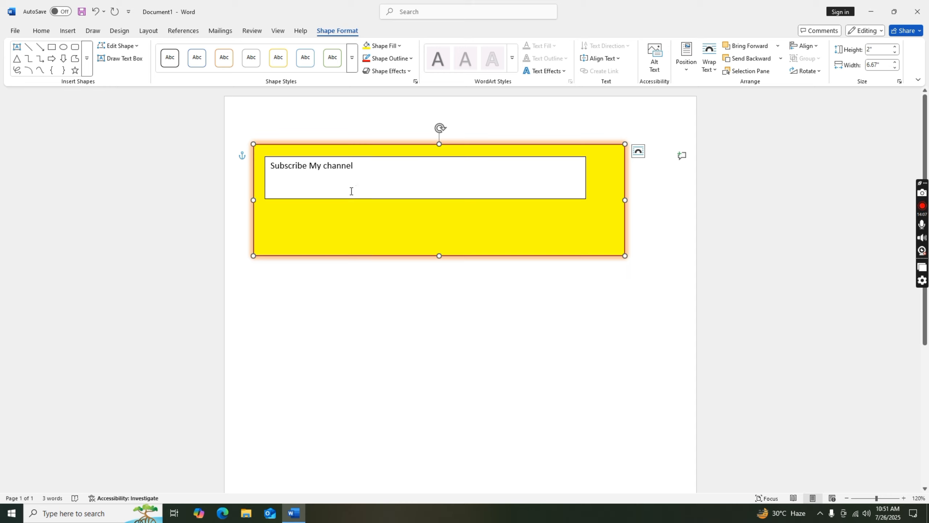
Step: Set the "Subscribe My channel" text box to no fill so the yellow rectangle shows through
left_click(385, 169)
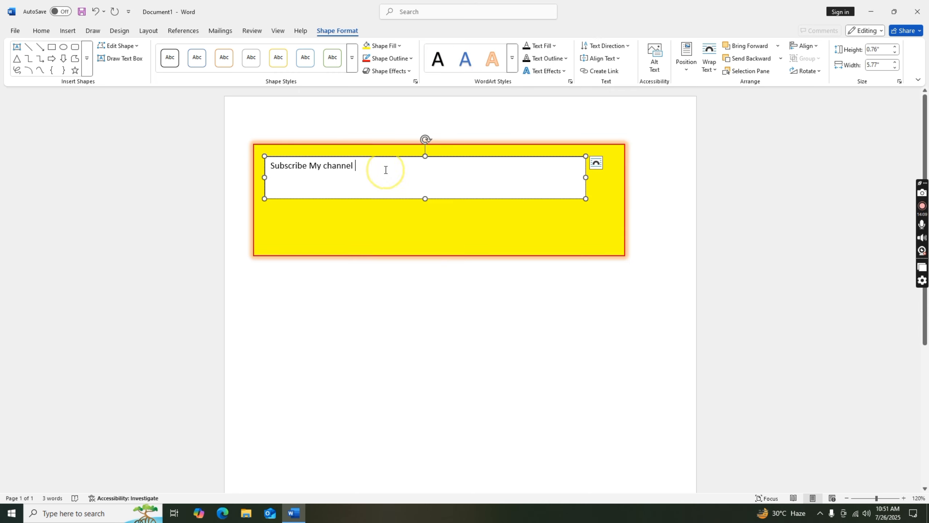
left_click(382, 46)
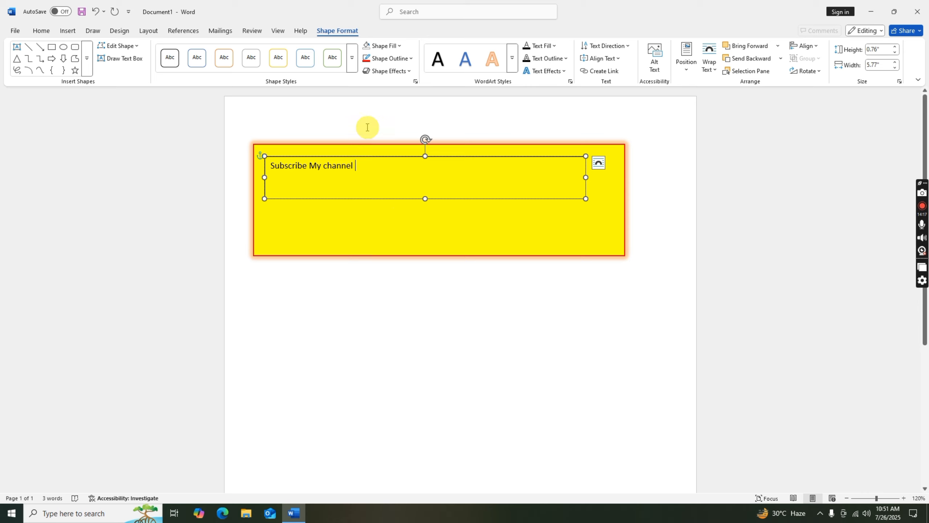
left_click(320, 311)
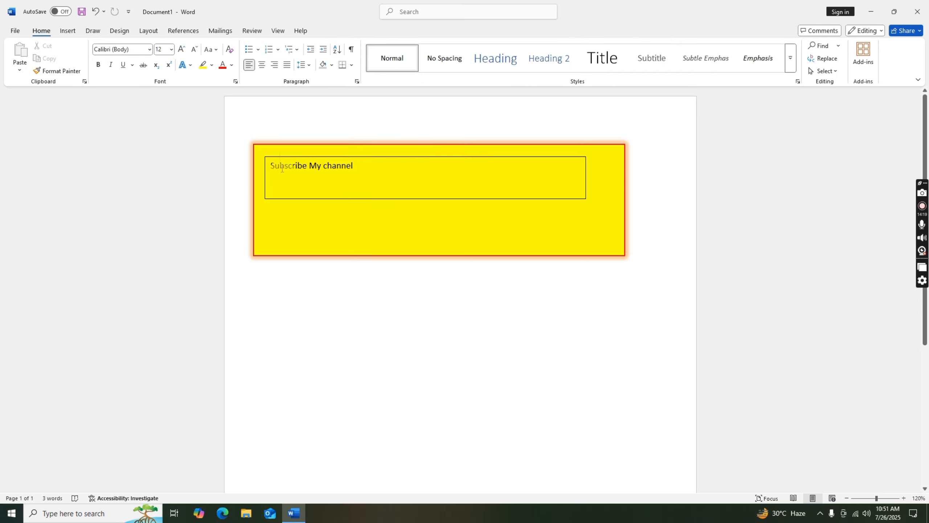
Step: Set the "Subscribe My channel" text box to no outline
left_click(385, 169)
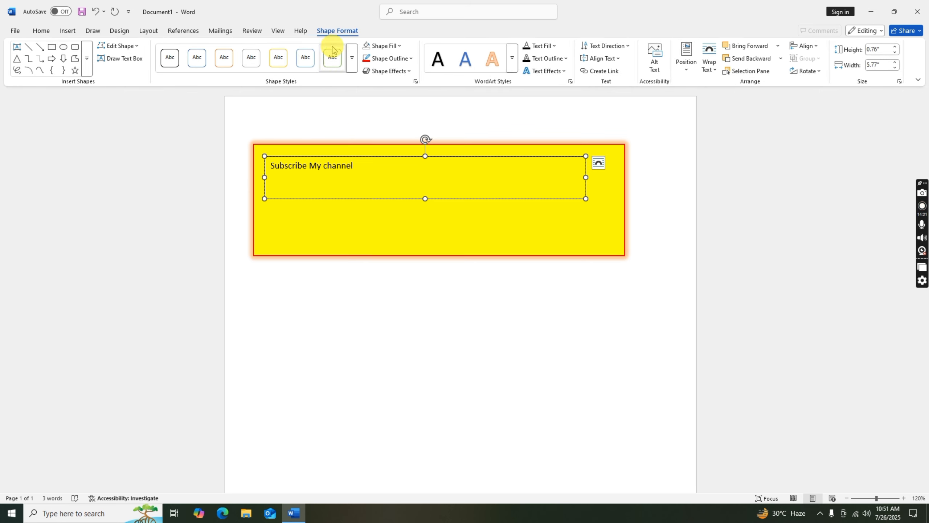
left_click(391, 59)
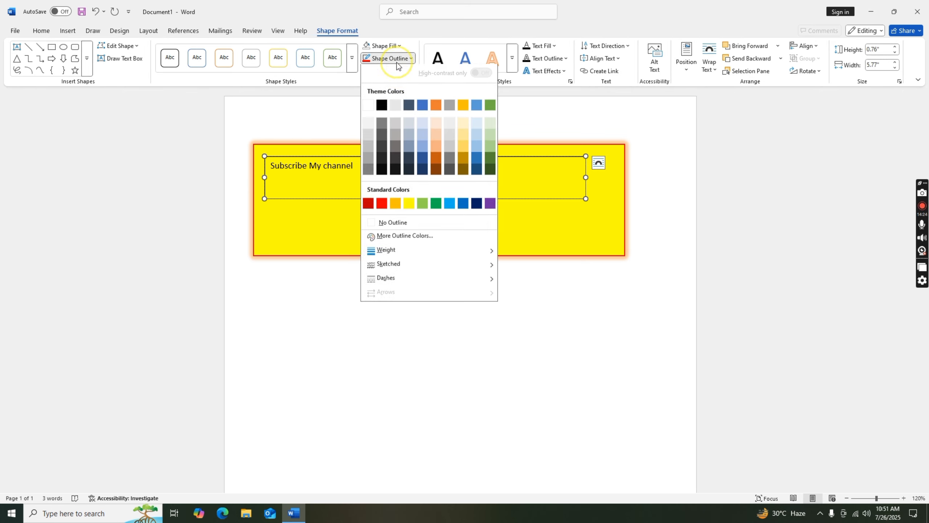
left_click(393, 224)
left_click(402, 323)
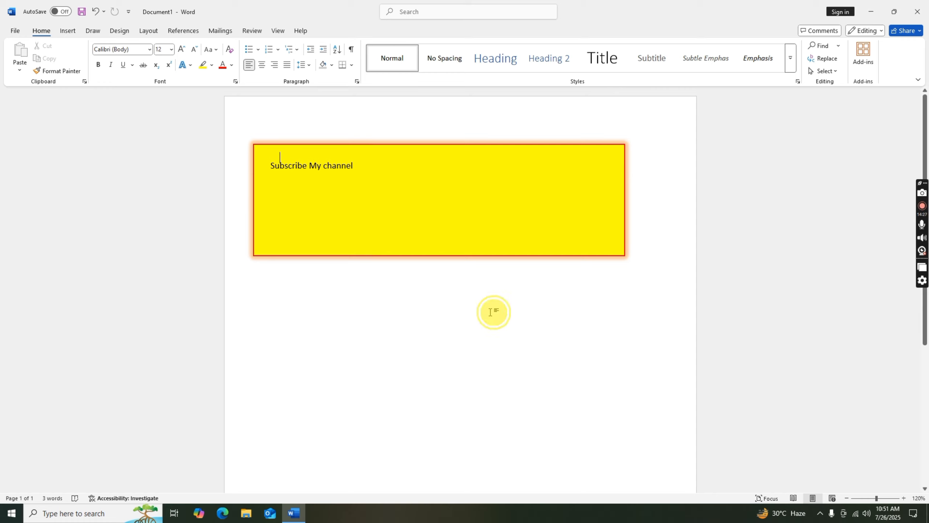
Step: Examine the print preview of the page with the yellow banner, and return to the document
left_click(617, 200)
left_click(641, 168)
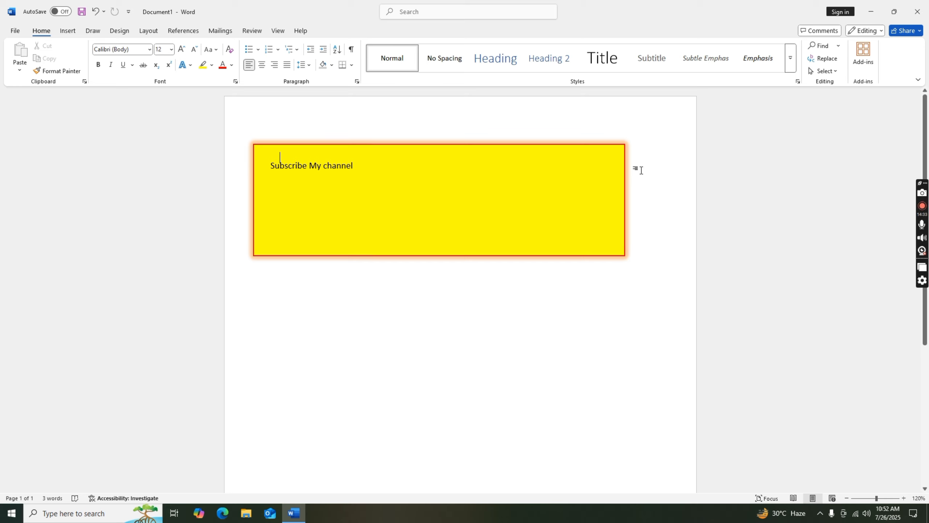
key("ctrl+p")
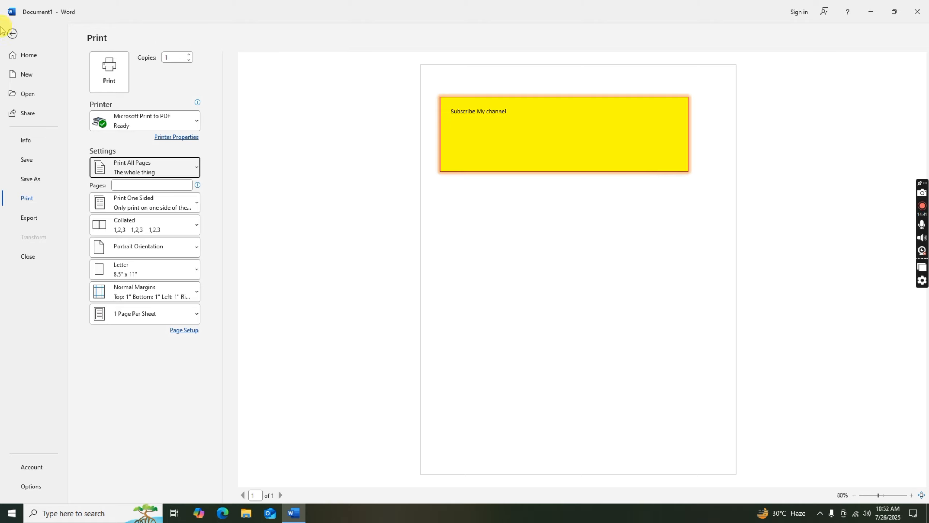
left_click(12, 33)
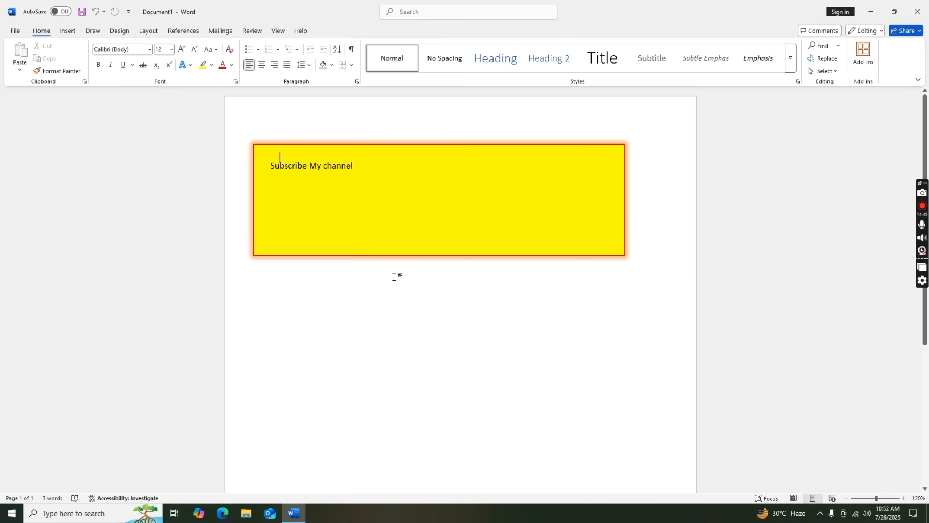
Step: Delete the yellow rectangle and its text box from the page
double_click(394, 260)
left_click(392, 259)
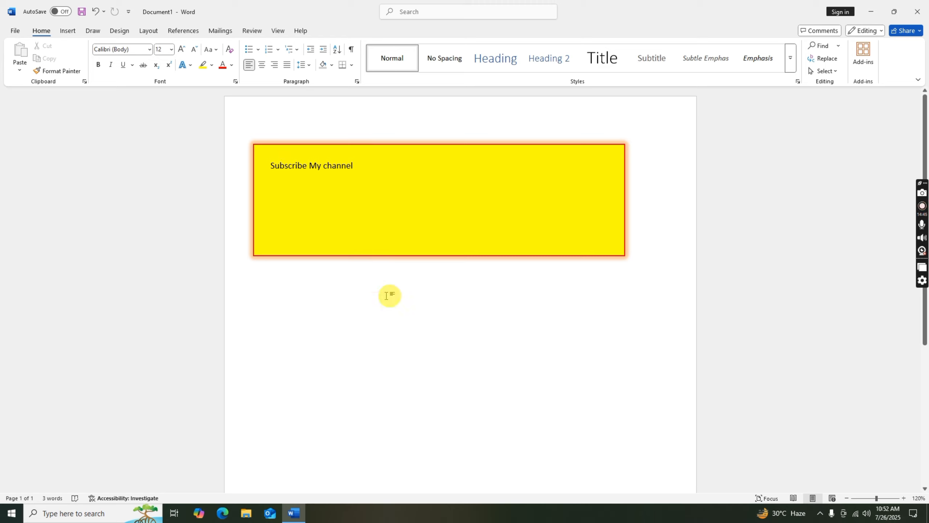
left_click(234, 137)
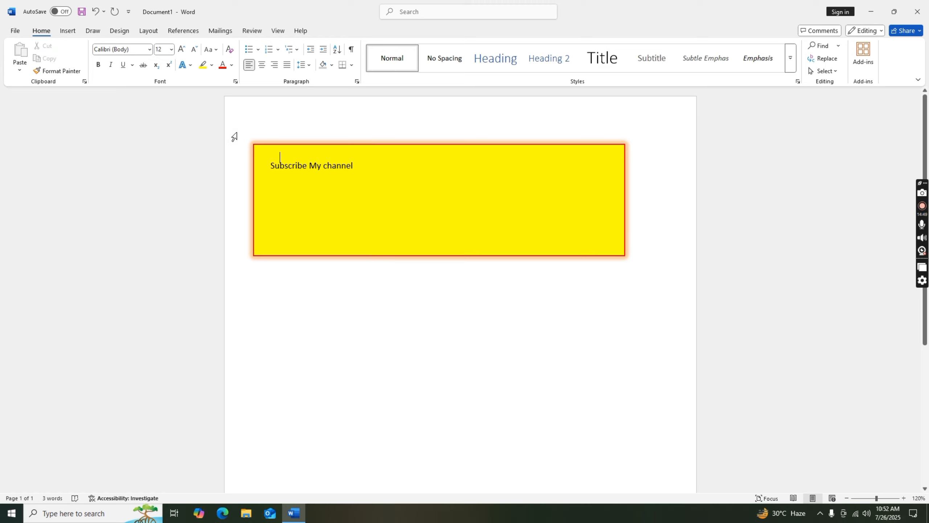
left_click(234, 137)
key("Delete")
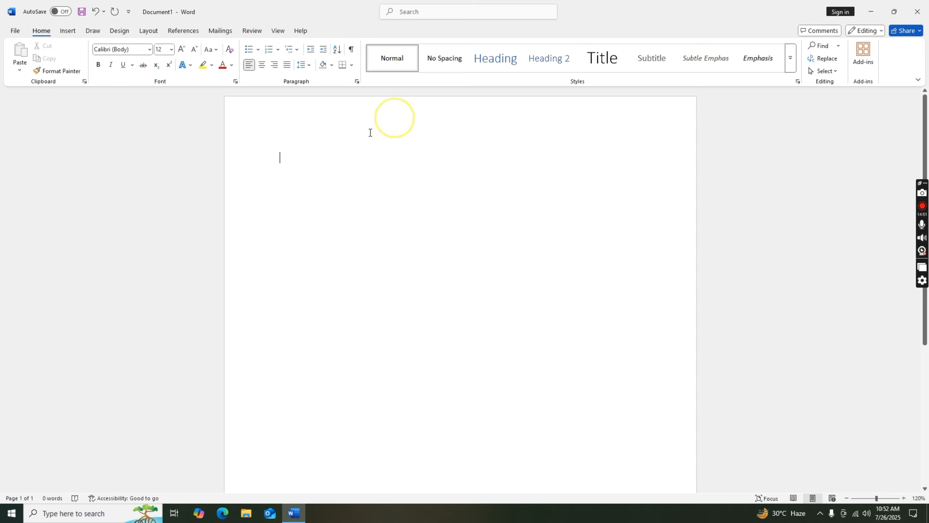
Step: Draw a rectangle about 1.92 inches wide and 1.63 inches high near the page's upper-left corner
left_click(62, 31)
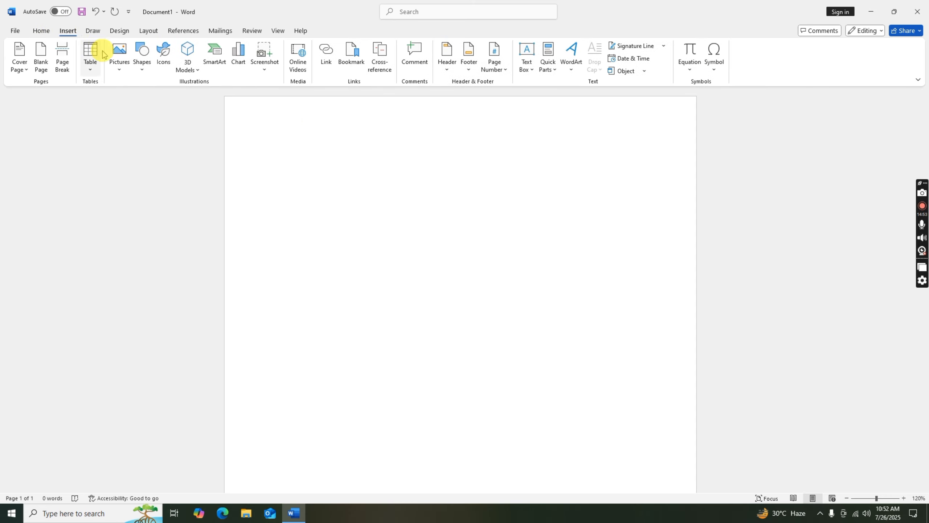
left_click(134, 70)
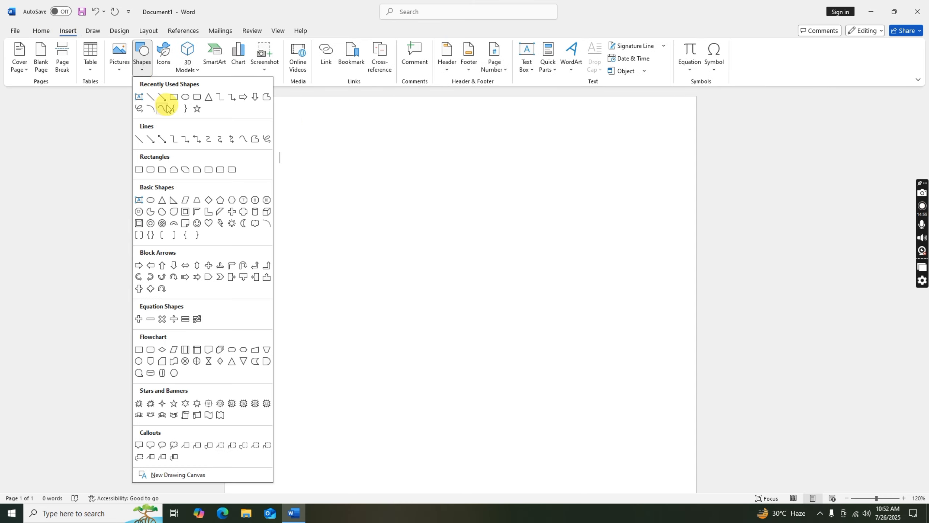
left_click(175, 97)
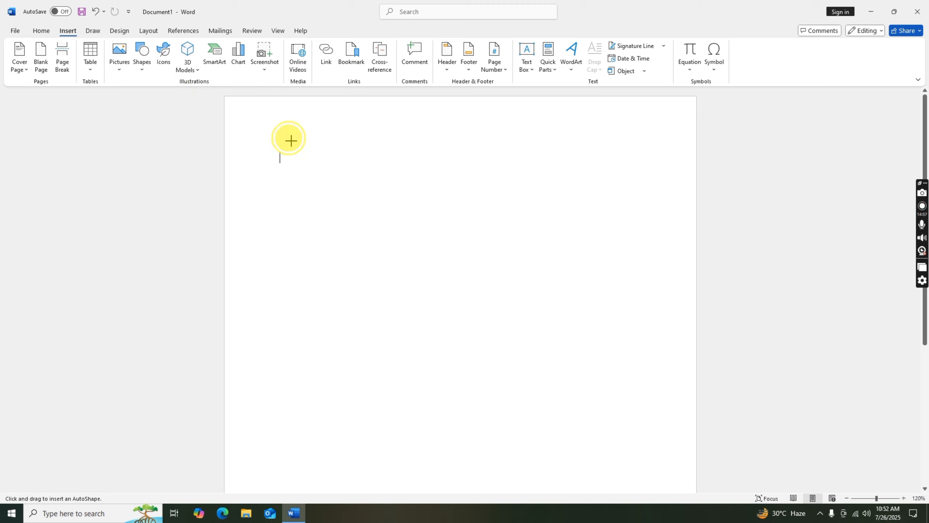
left_click_drag(263, 131, 370, 222)
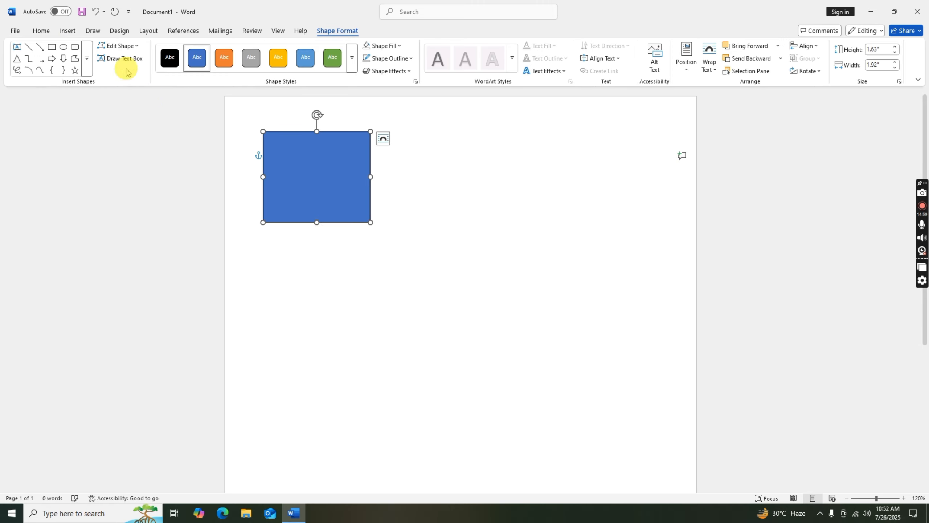
Step: Draw an oval about 2.24 inches wide and 1.93 inches high directly beside the rectangle's right edge
left_click(67, 30)
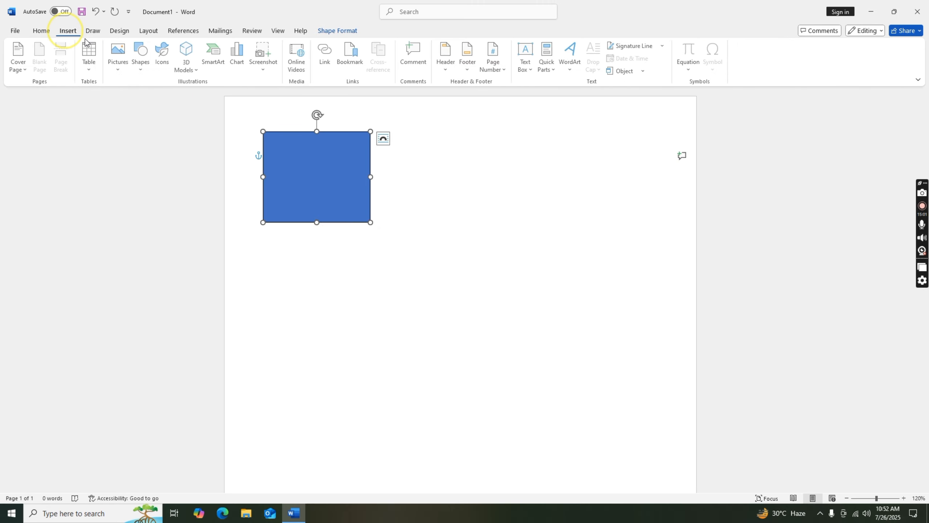
left_click(142, 60)
left_click(185, 96)
left_click_drag(496, 138, 371, 246)
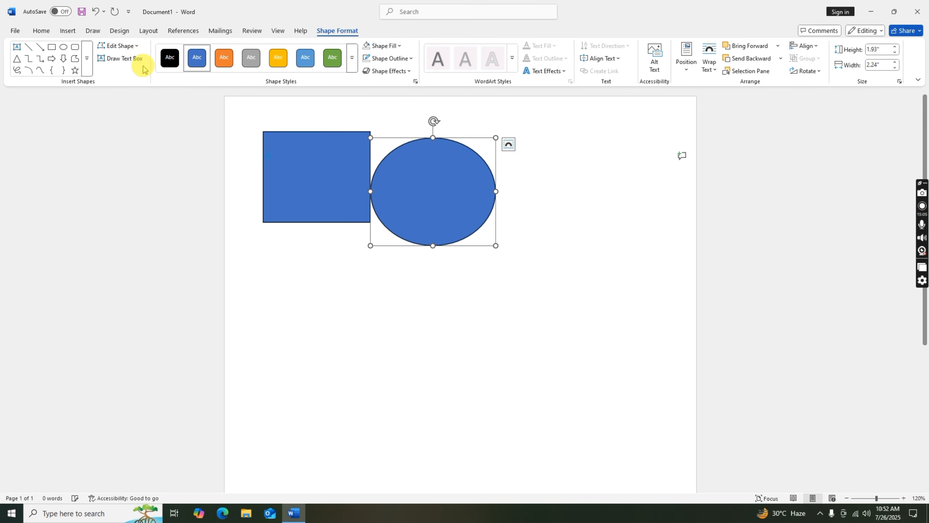
Step: Draw a five-pointed star about 2.22 inches wide and 2.26 inches high, and place it directly beside the oval's right edge
left_click(69, 30)
left_click(142, 60)
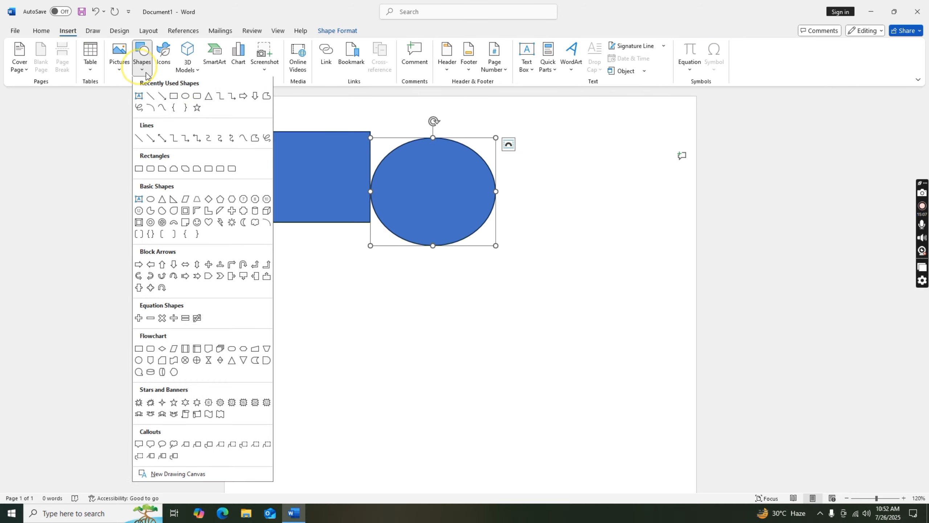
left_click(198, 109)
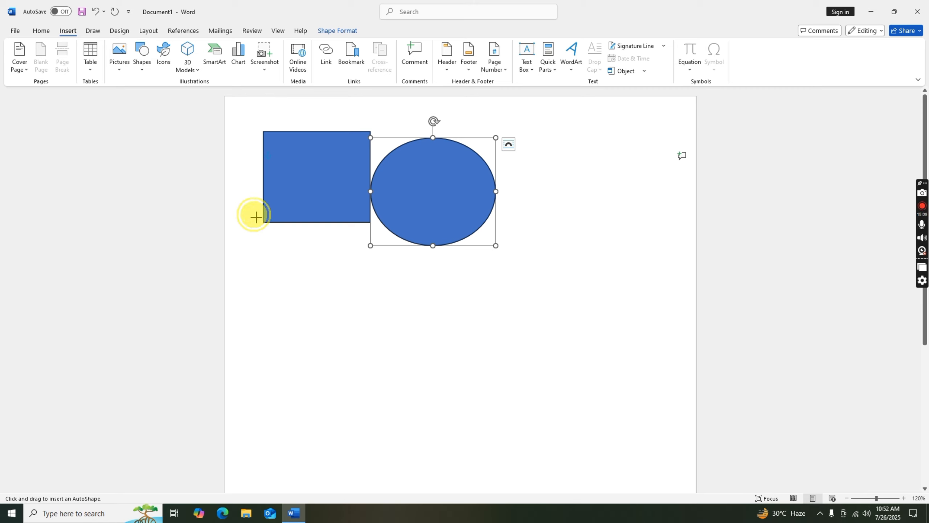
left_click_drag(254, 214, 380, 343)
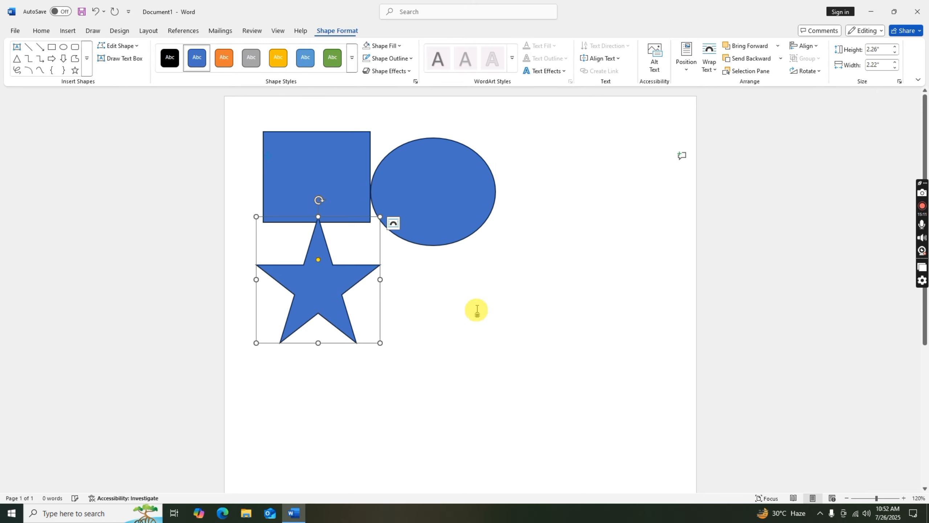
left_click(481, 308)
left_click_drag(339, 308, 582, 216)
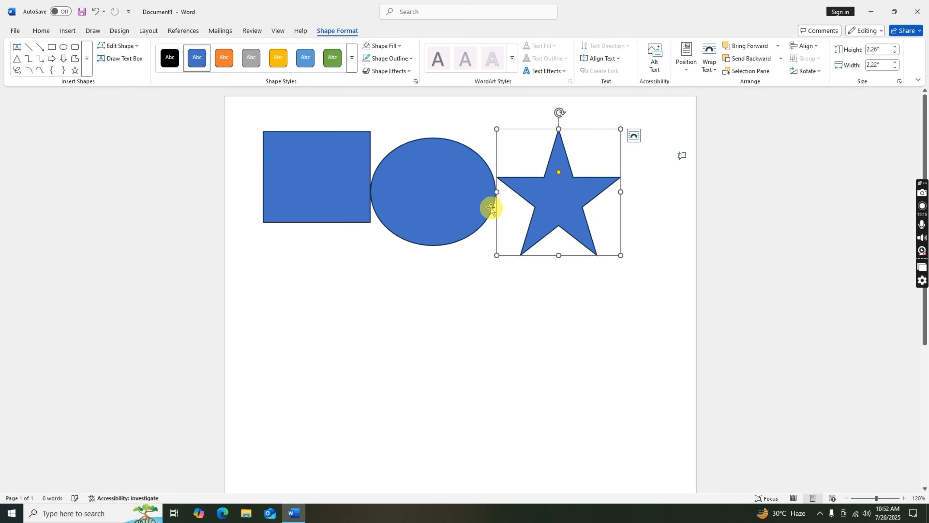
Step: Move the oval, star and rectangle individually around the page, and arrange them in a row as rectangle, oval, star
left_click_drag(428, 235, 326, 291)
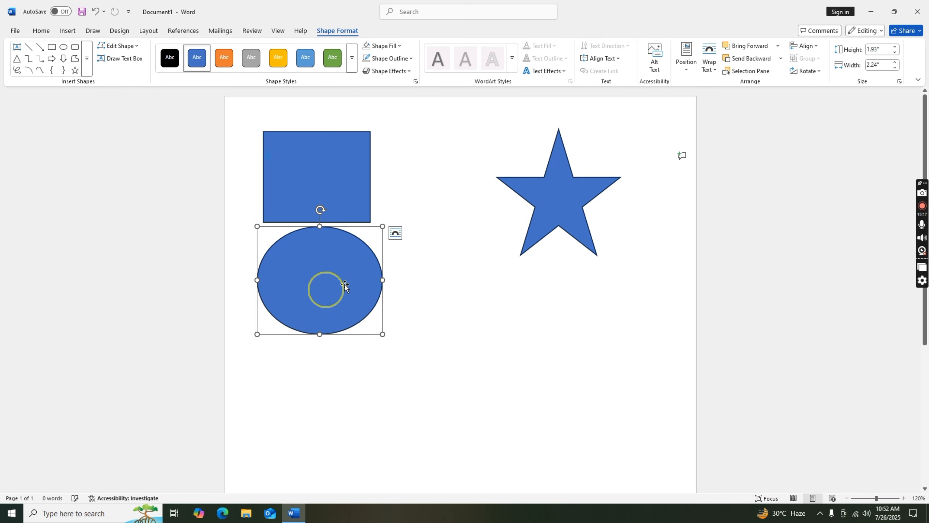
left_click_drag(533, 214, 501, 240)
left_click_drag(365, 243, 446, 196)
left_click_drag(493, 245, 321, 321)
left_click_drag(420, 194, 391, 209)
left_click_drag(315, 170, 308, 189)
left_click_drag(334, 276, 545, 179)
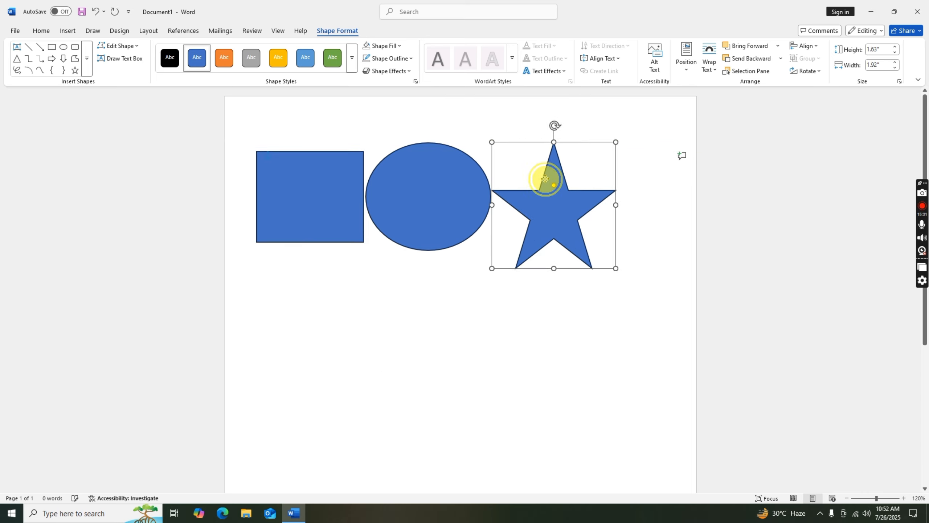
left_click(583, 315)
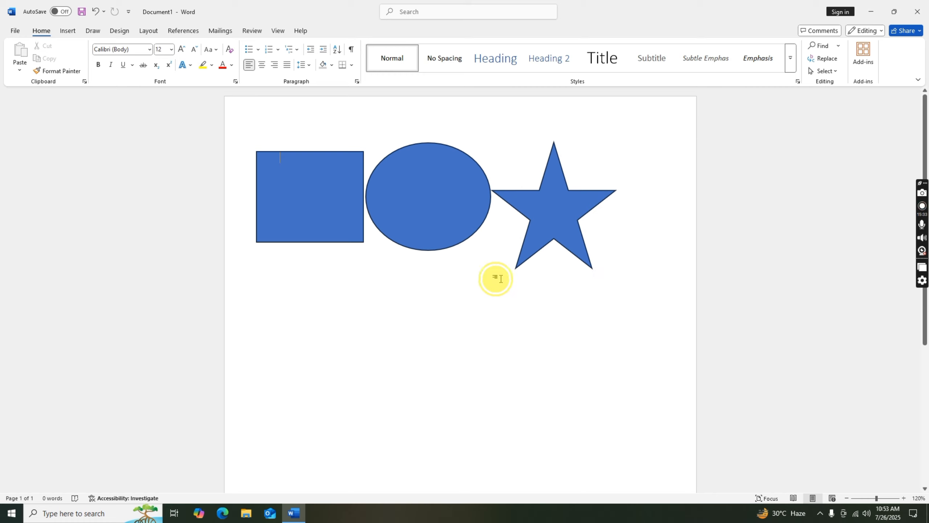
key("ctrl+a")
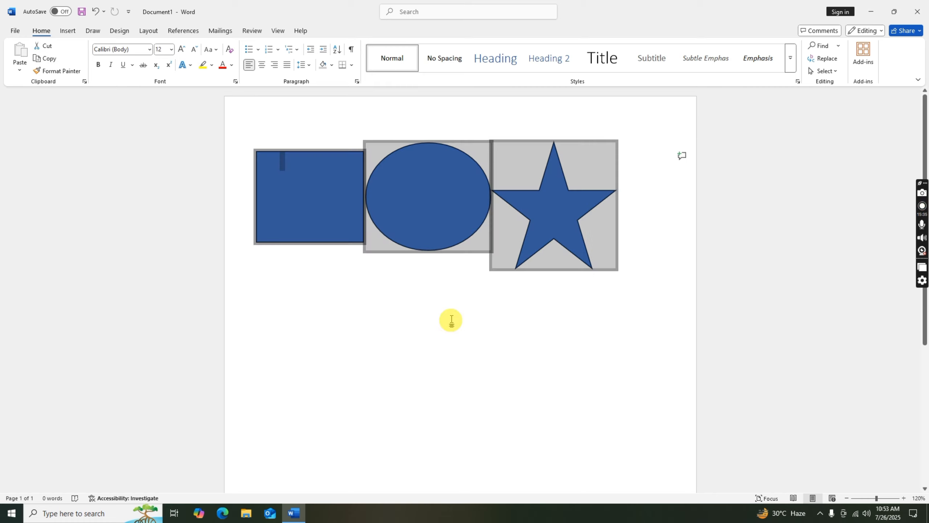
right_click(503, 230)
left_click(446, 297)
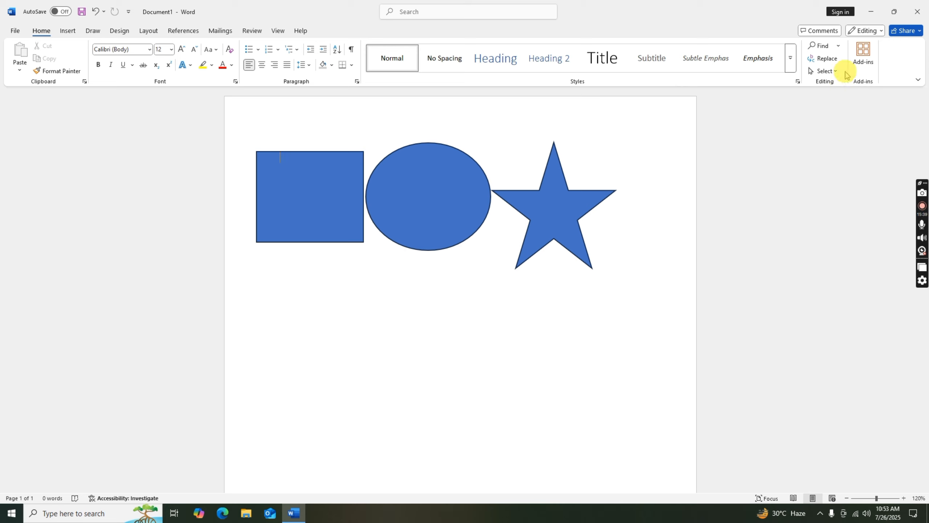
left_click(825, 71)
left_click(815, 85)
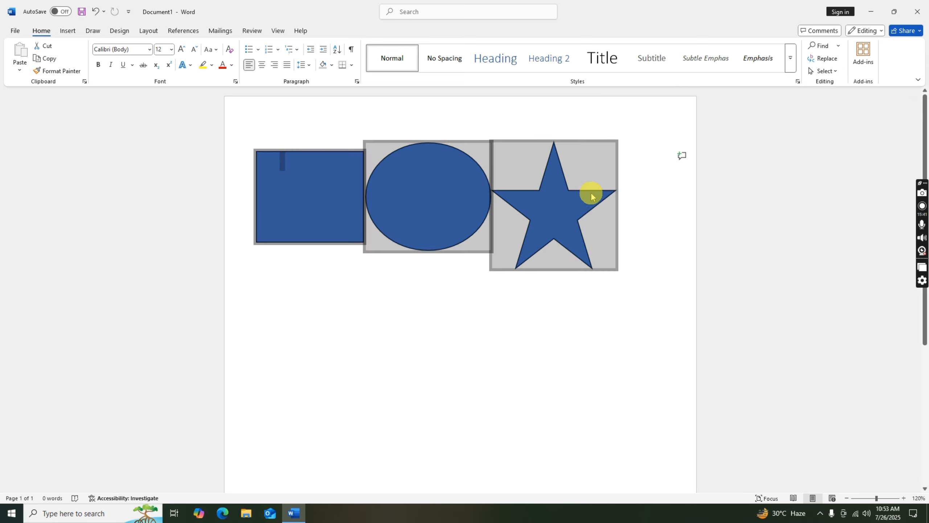
right_click(574, 199)
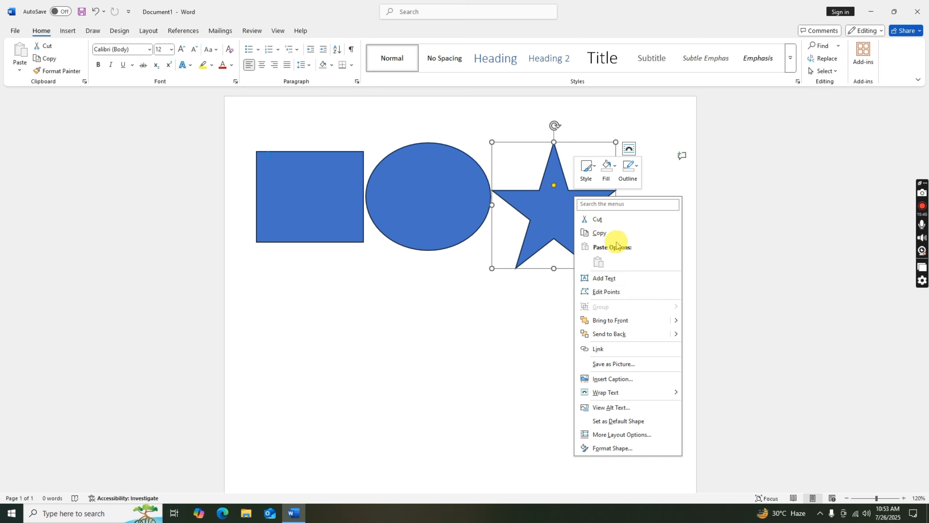
left_click(493, 369)
left_click(529, 274)
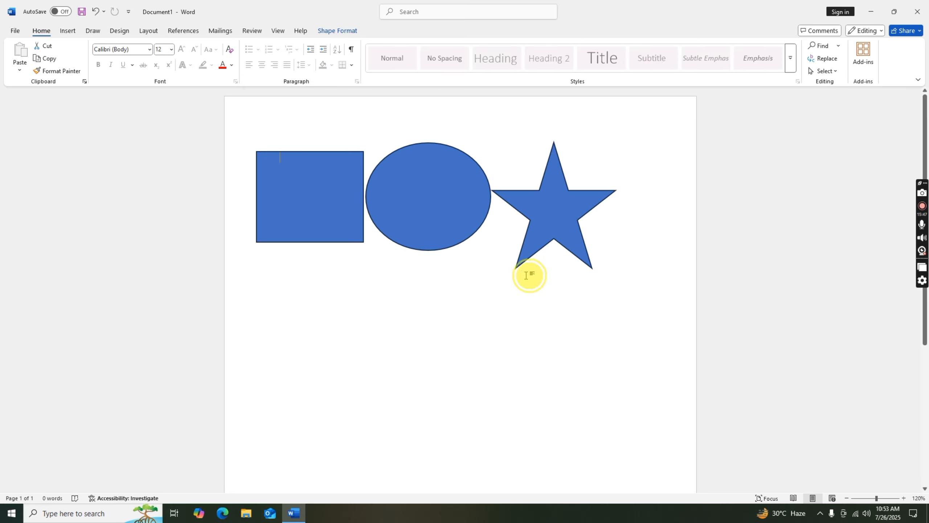
Step: Select the star, oval and rectangle together and group them into one object
left_click(540, 242)
left_click(459, 201, "shift")
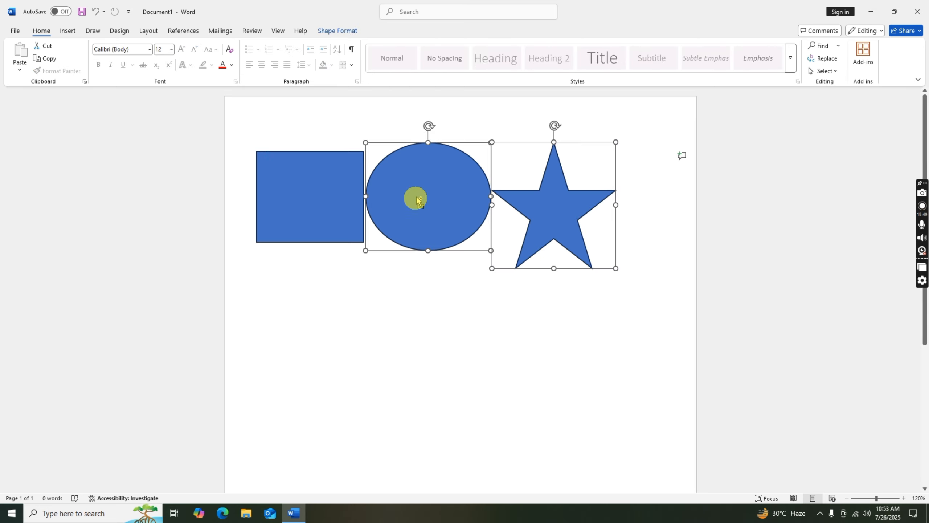
left_click(321, 210, "shift")
right_click(322, 209)
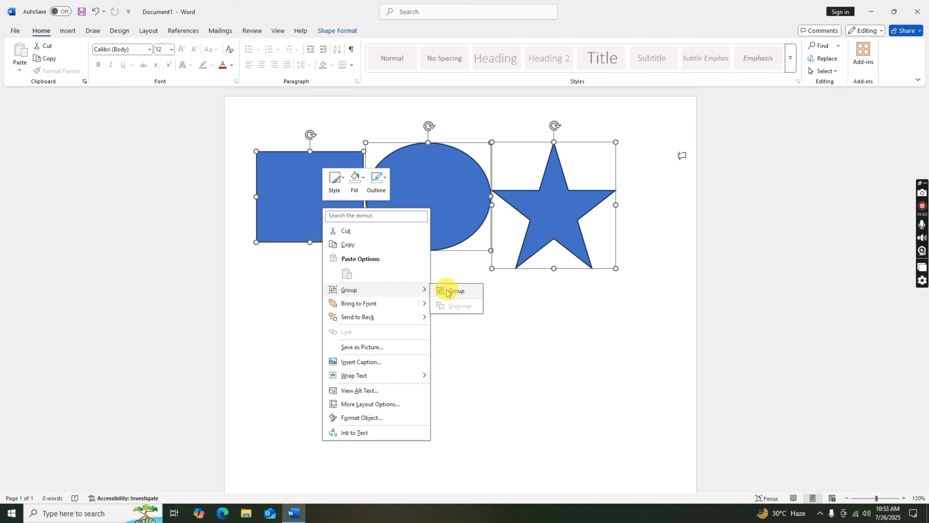
left_click(454, 290)
Step: Move the grouped shapes lower on the page, and resize the group to be taller and slightly narrower
left_click(483, 314)
left_click(427, 235)
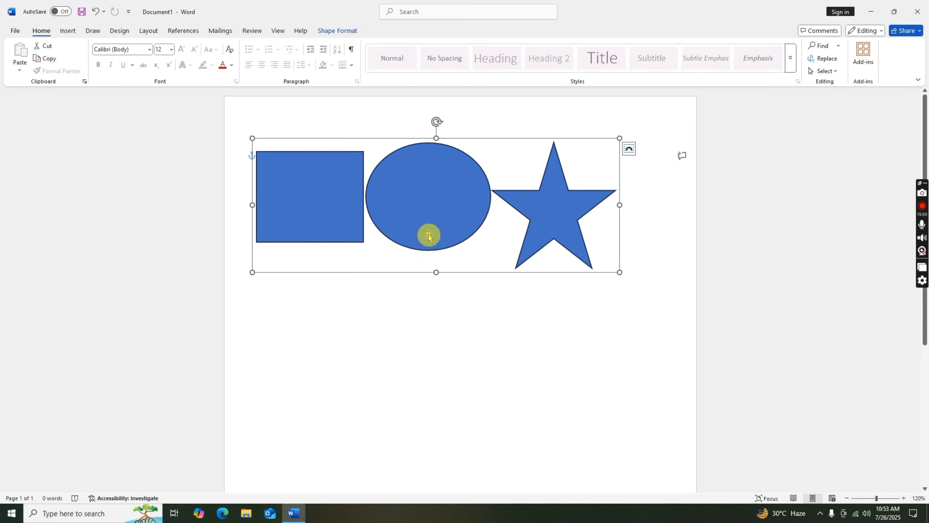
left_click_drag(393, 188, 513, 300)
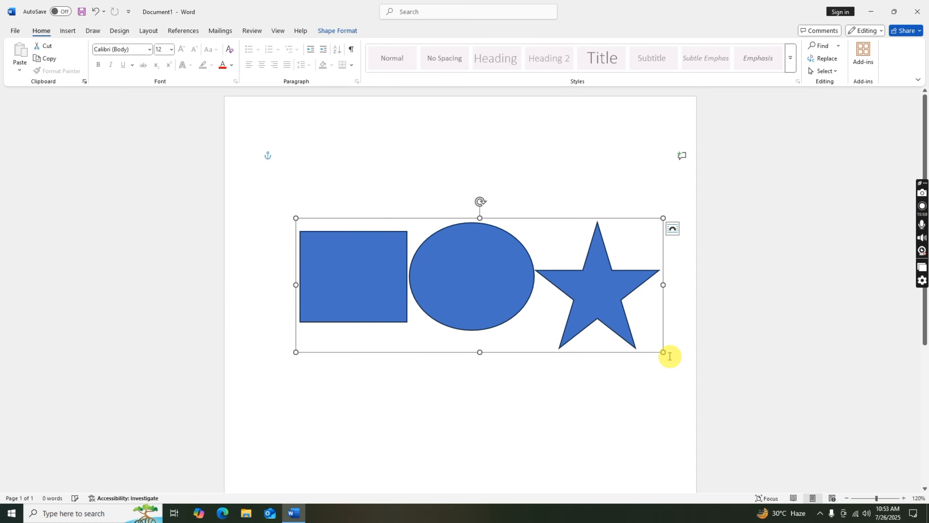
mouse_move(473, 271)
left_mouse_down()
mouse_move(471, 259)
mouse_move(451, 342)
mouse_move(464, 266)
left_mouse_up()
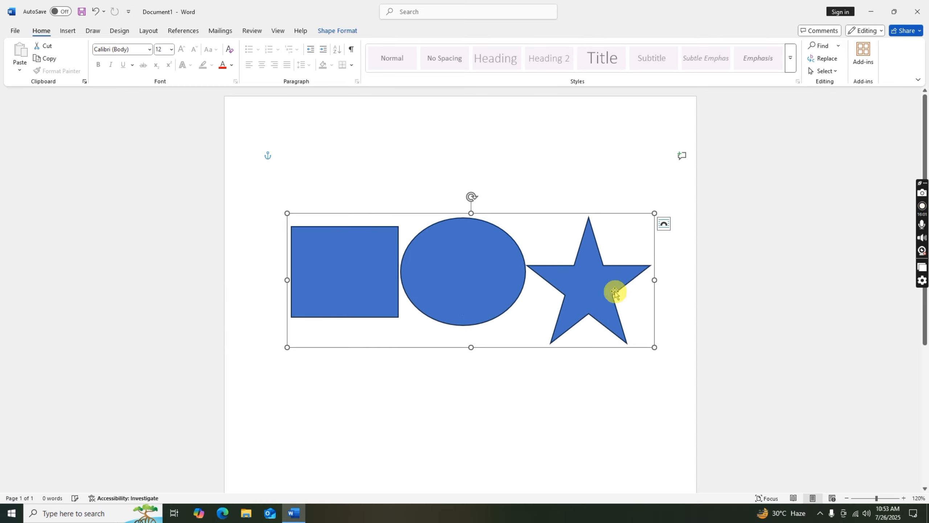
left_click_drag(654, 348, 618, 380)
scroll(618, 379, "up", 1)
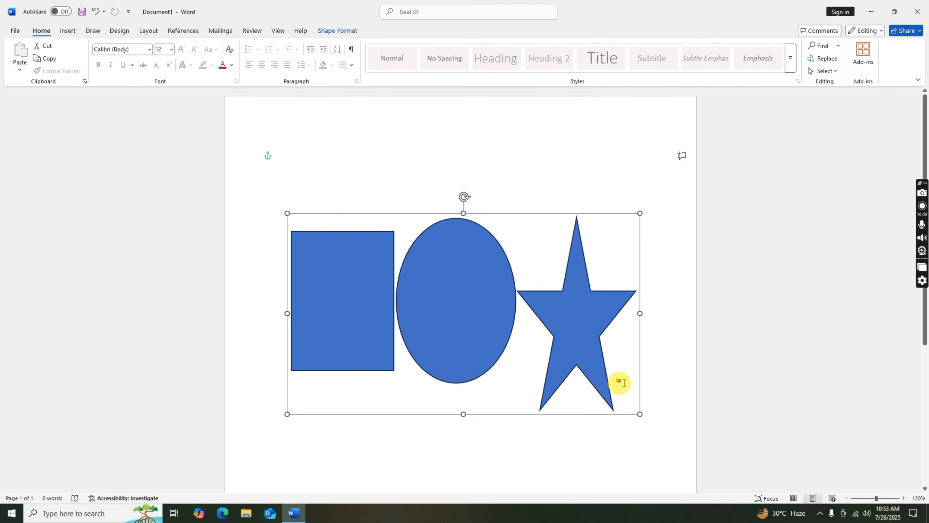
Step: Bring up the commands for inserting objects into the document
left_click(68, 31)
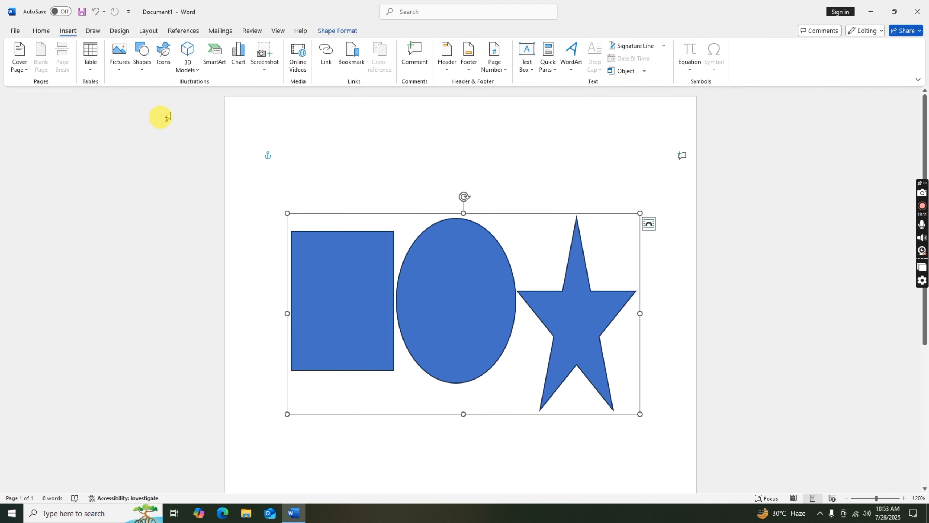